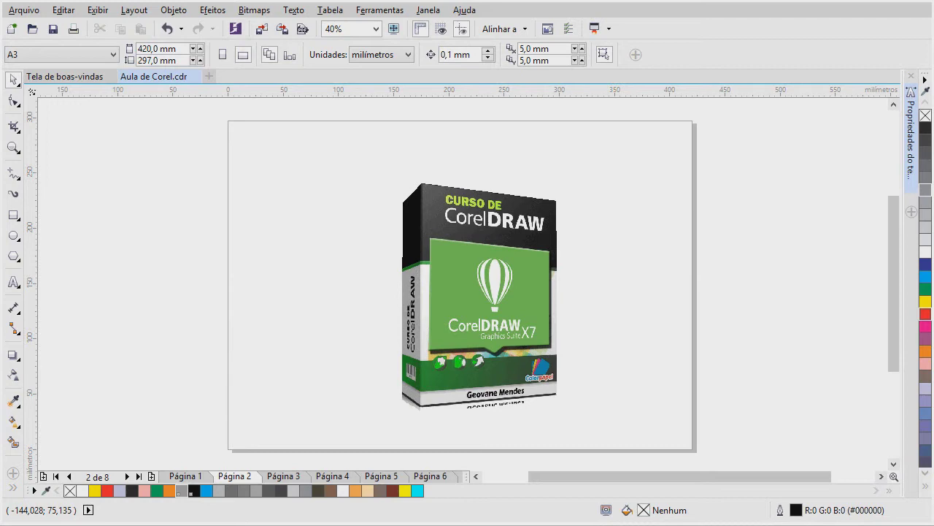
Switch to the WEEBUX course website in Chrome, then back to the CorelDRAW lesson file.
{"action": "key", "text": "alt+Tab"}
{"action": "key", "text": "alt+Tab"}
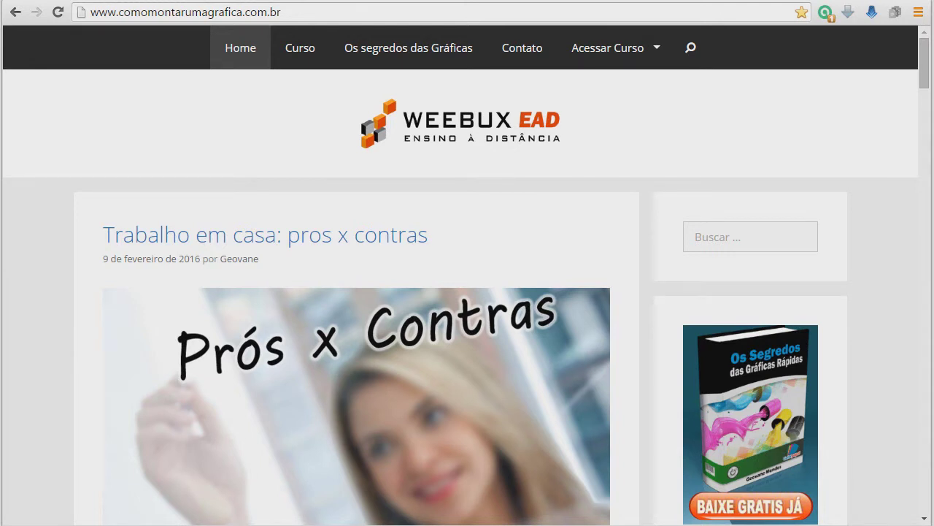
{"action": "key", "text": "alt+Tab"}
Bring the CorelDRAW lesson drawing forward, then switch to the 'desenhos corel' image results in the browser.
{"action": "key", "text": "Tab"}
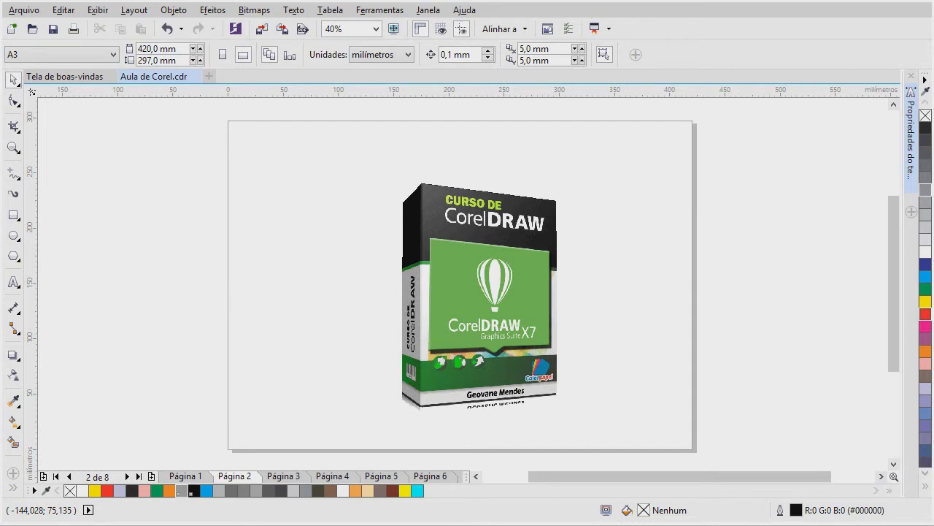
{"action": "key", "text": "alt+Tab"}
{"action": "key", "text": "alt+Tab"}
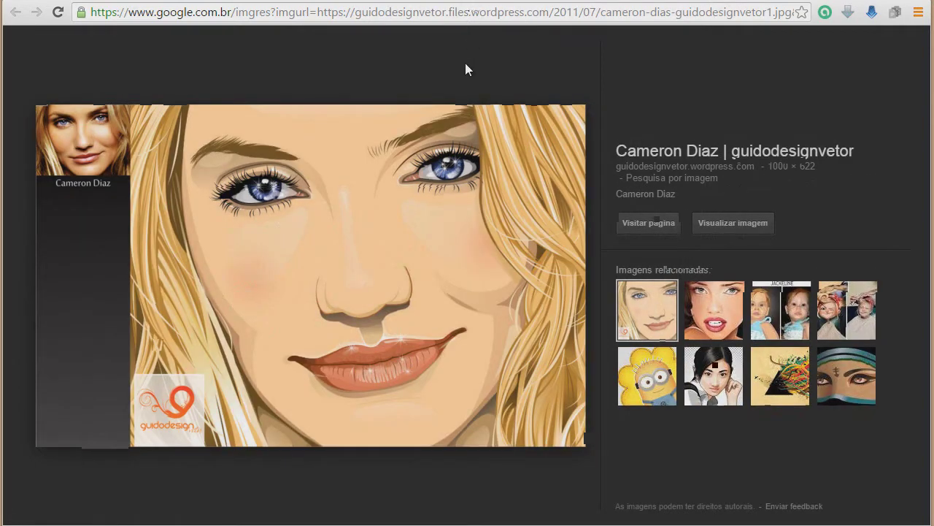
{"action": "key", "text": "Right"}
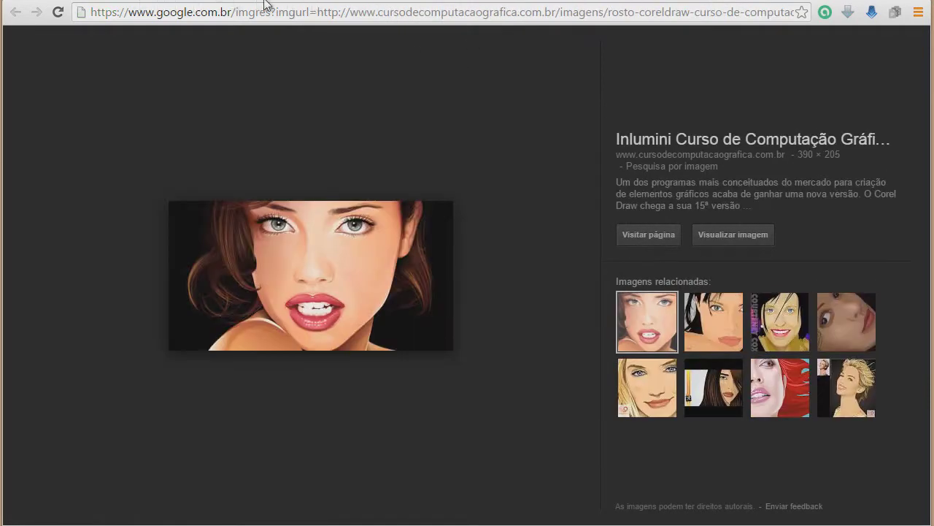
{"action": "key", "text": "Left"}
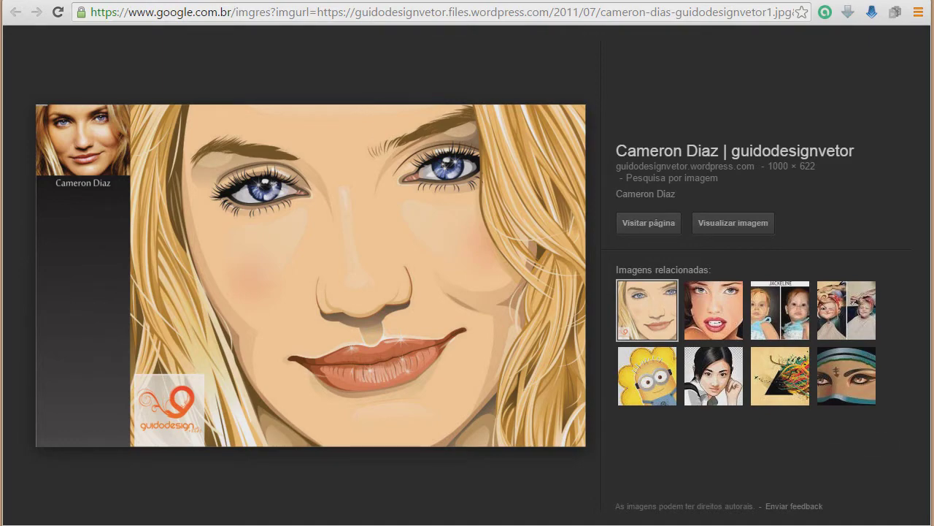
{"action": "key", "text": "alt+Tab"}
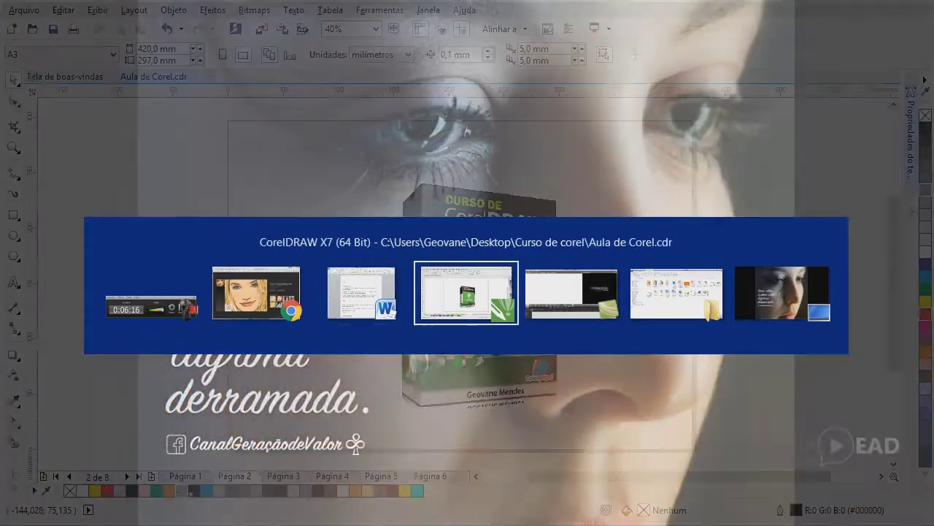
On the Tela de boas-vindas tab, expand the navigation panel and open the Galeria page.
{"action": "left_click", "coordinate": [70, 76]}
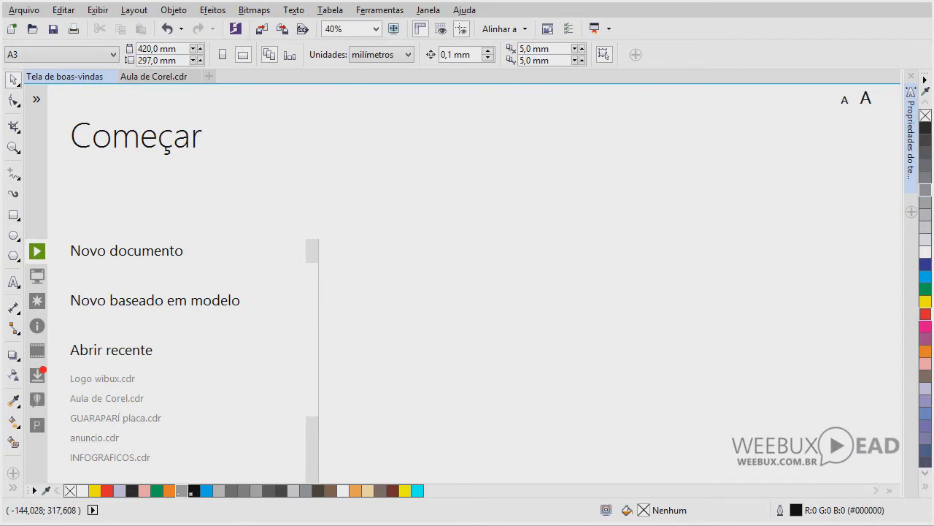
{"action": "left_click", "coordinate": [36, 100]}
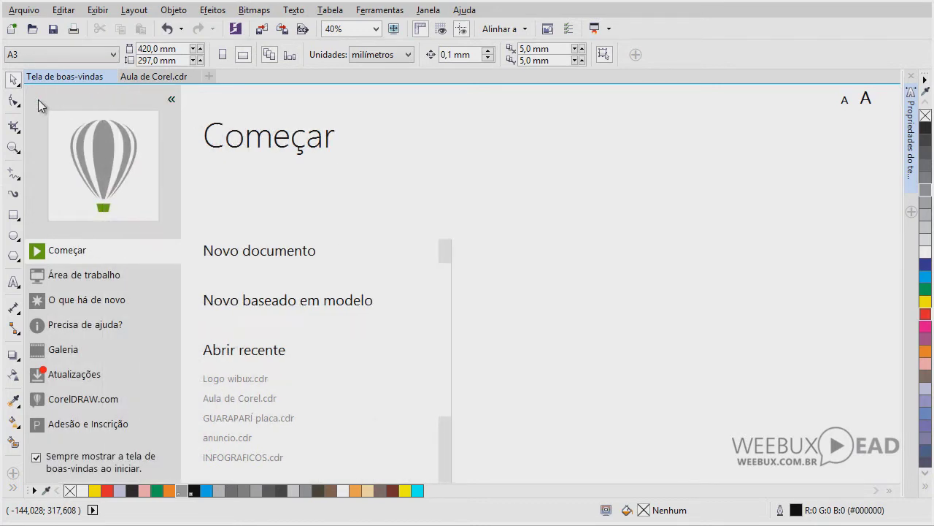
{"action": "left_click", "coordinate": [77, 353]}
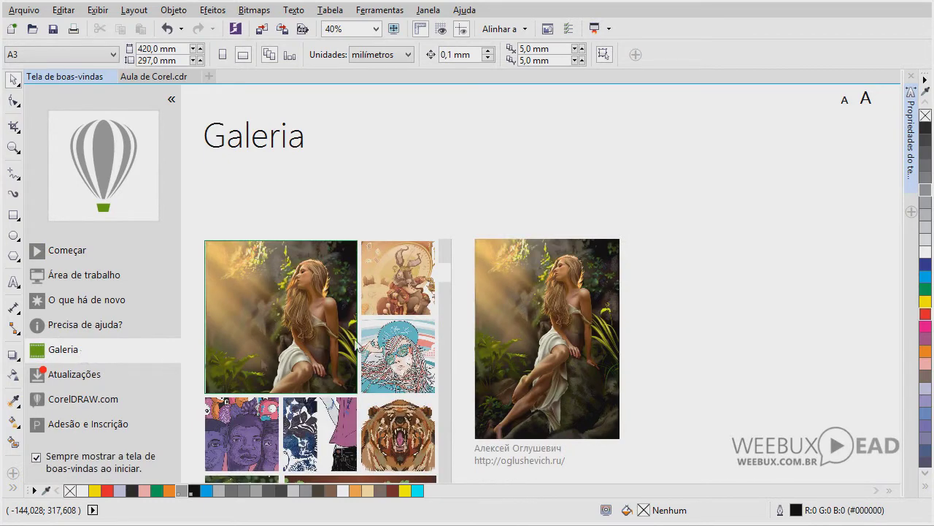
Preview the woman-painting artwork, then scroll the Galeria thumbnails down to the Crash Boat IPA label.
{"action": "left_click", "coordinate": [314, 321]}
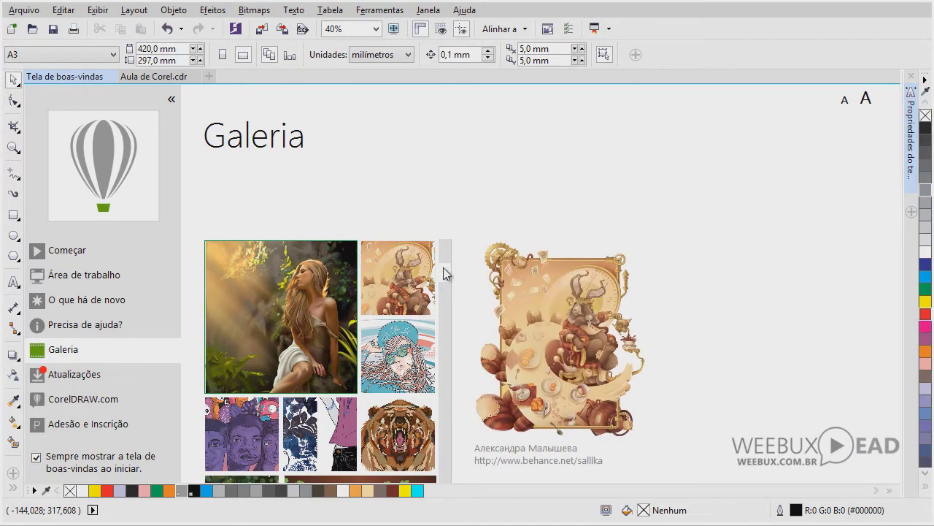
{"action": "scroll", "coordinate": [376, 374], "scroll_direction": "down", "scroll_amount": 5}
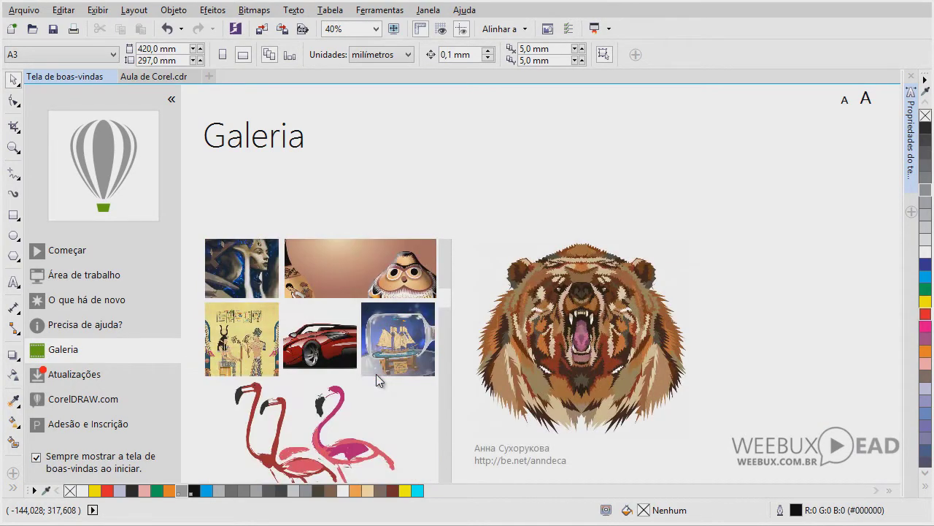
{"action": "scroll", "coordinate": [378, 374], "scroll_direction": "down", "scroll_amount": 2}
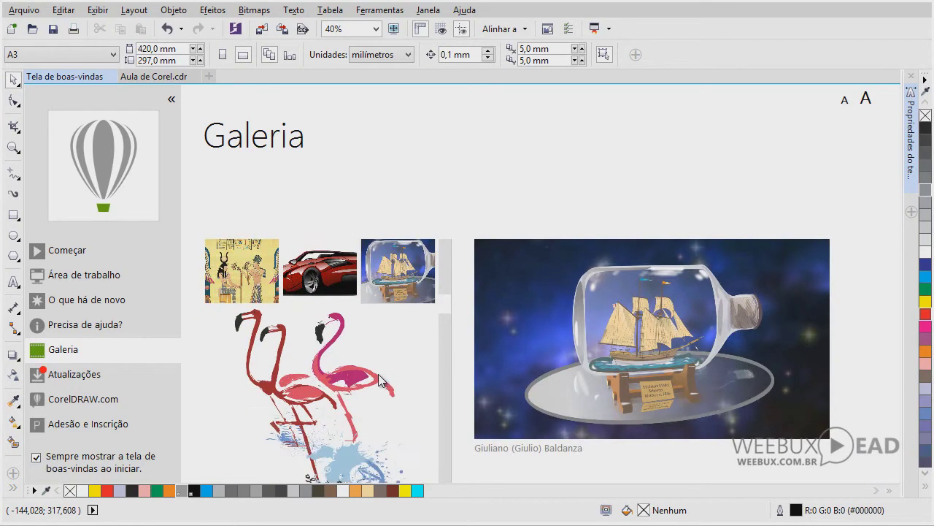
{"action": "scroll", "coordinate": [379, 380], "scroll_direction": "down", "scroll_amount": 3}
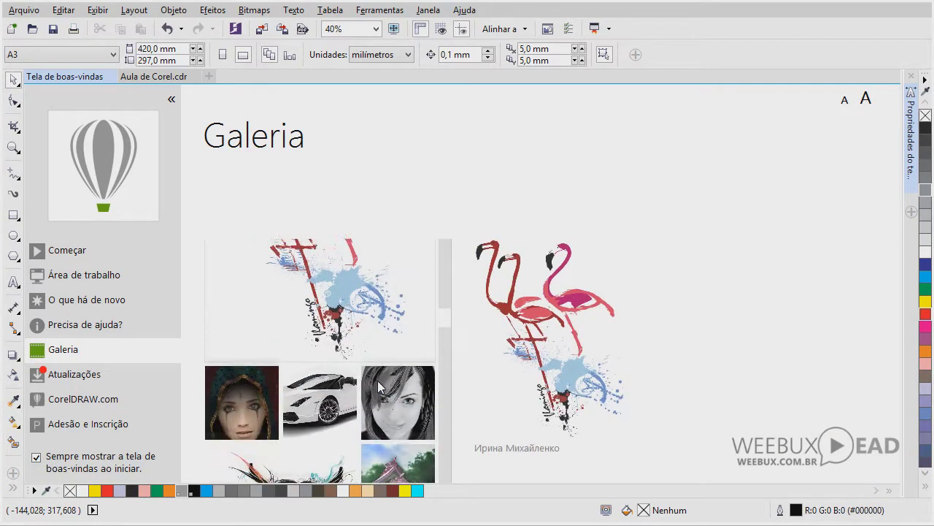
{"action": "mouse_move", "coordinate": [340, 363]}
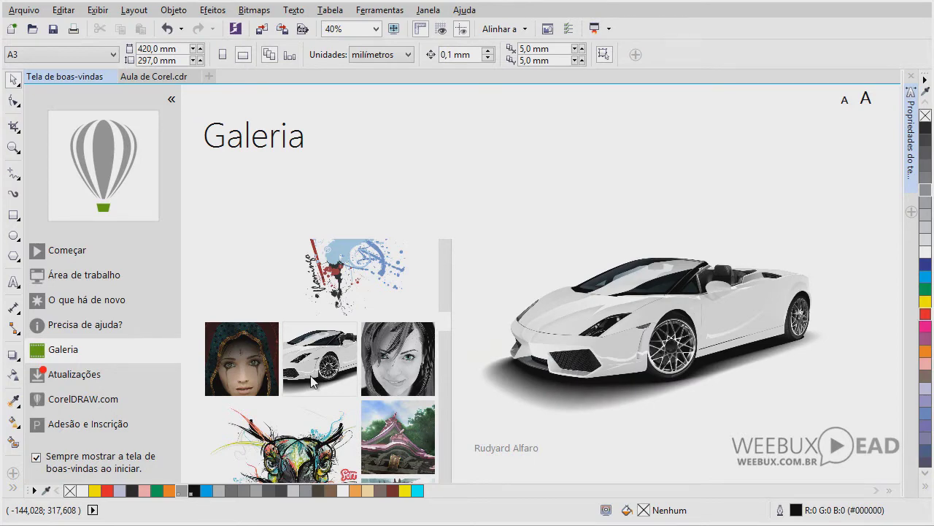
{"action": "scroll", "coordinate": [313, 381], "scroll_direction": "down", "scroll_amount": 5}
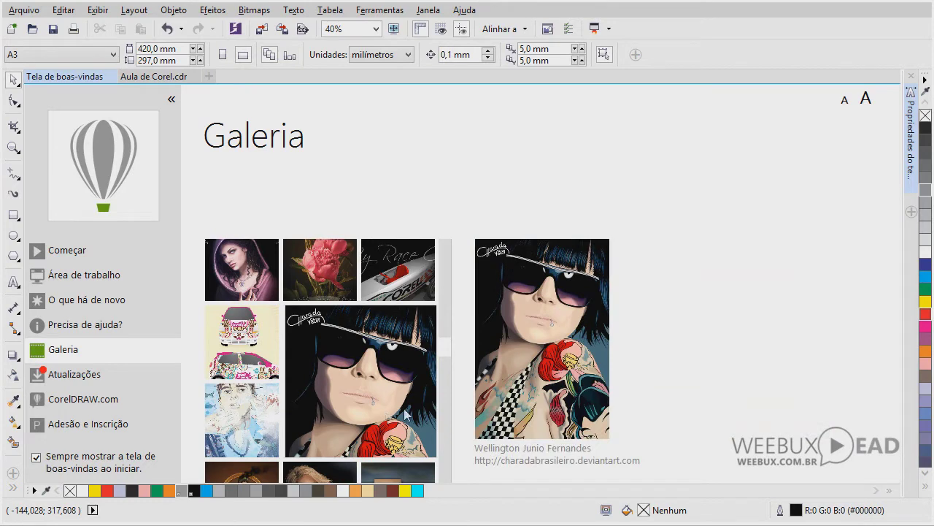
{"action": "scroll", "coordinate": [446, 350], "scroll_direction": "down", "scroll_amount": 2}
{"action": "left_click_drag", "start_coordinate": [446, 350], "coordinate": [446, 392]}
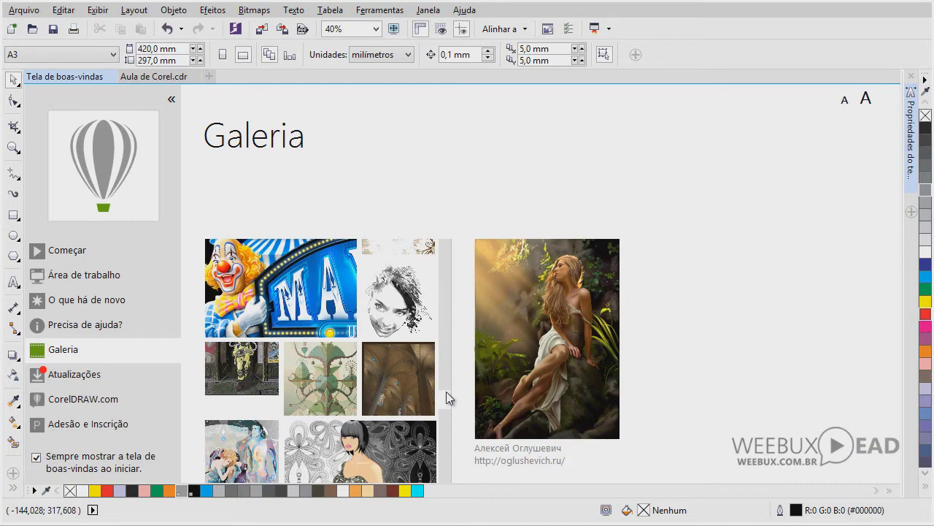
{"action": "left_click_drag", "start_coordinate": [446, 391], "coordinate": [444, 415]}
{"action": "mouse_move", "coordinate": [424, 405]}
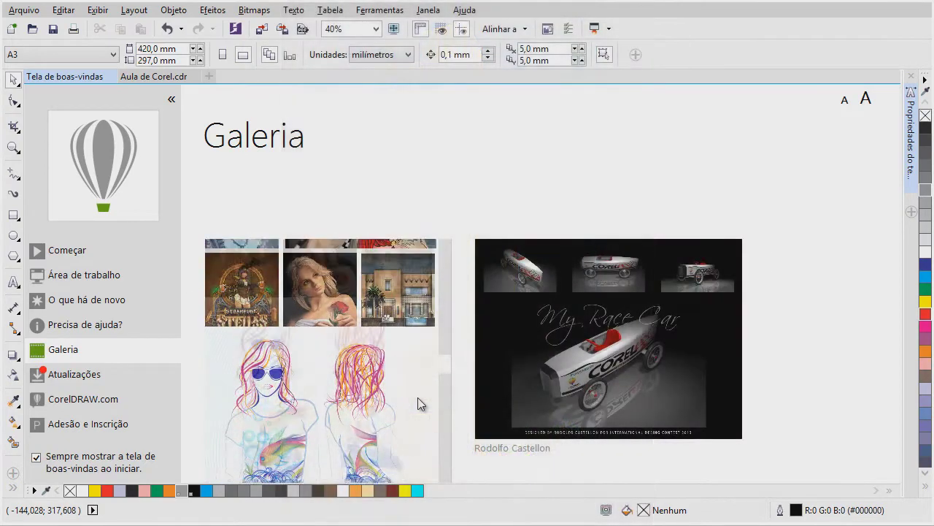
Show the modern house facade illustration in the Galeria's large preview.
{"action": "left_click", "coordinate": [402, 378]}
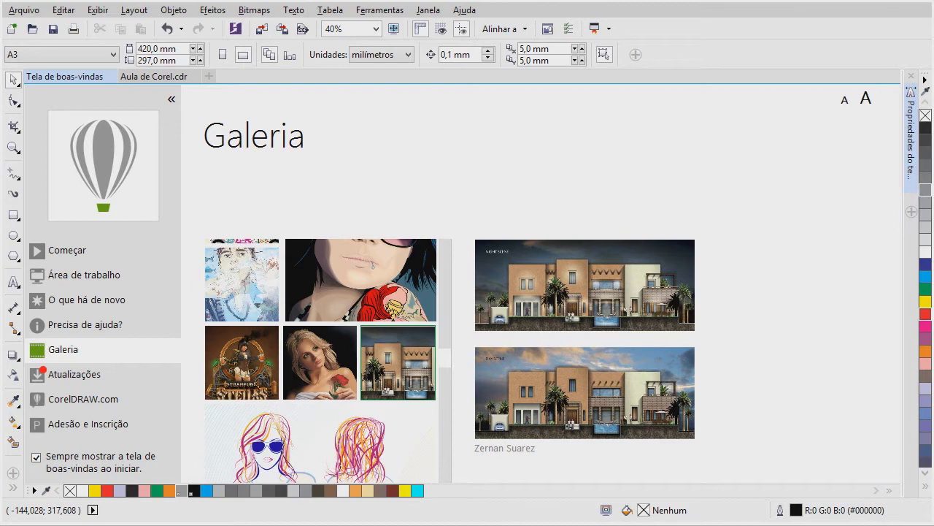
Return to Aula de Corel.cdr and go through page 6 to page 7.
{"action": "key", "text": "ctrl+Tab"}
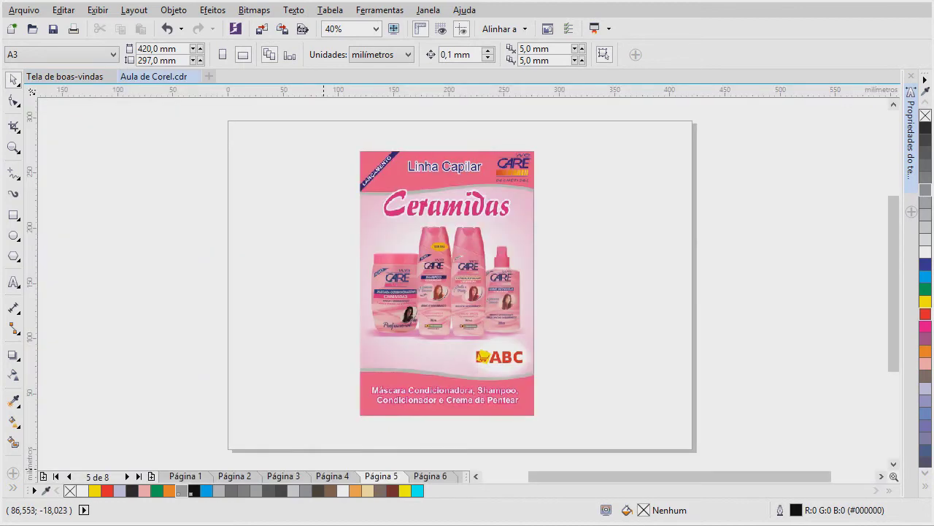
{"action": "left_click", "coordinate": [426, 479]}
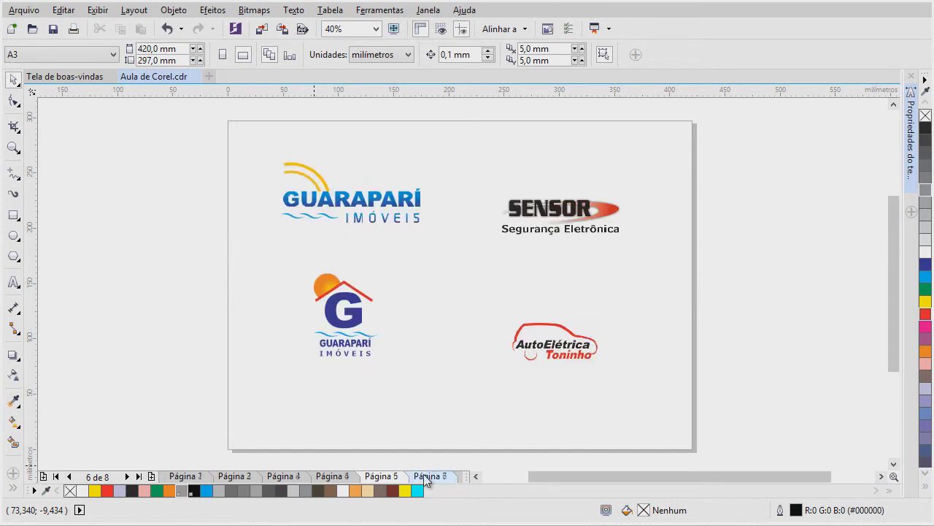
{"action": "key", "text": "Page_Down"}
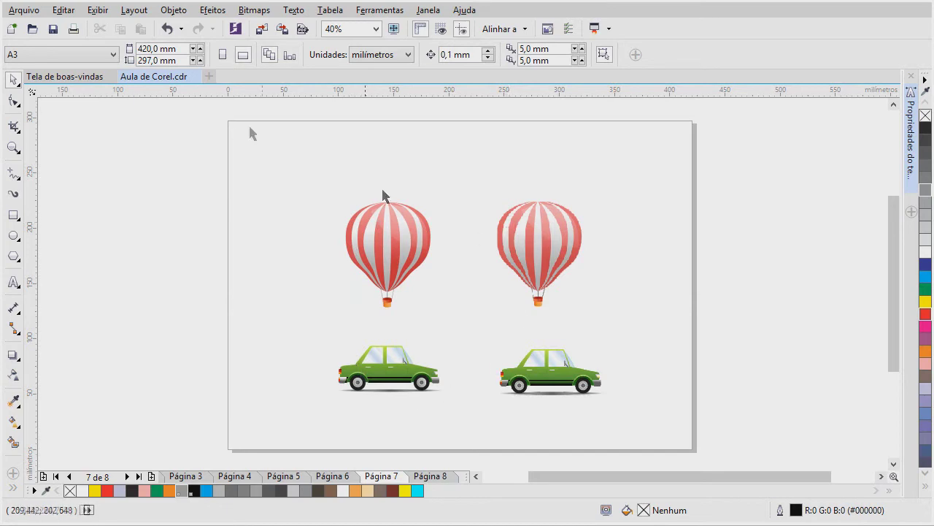
Switch page 7 to Aramado simples wireframe view, then back to enhanced full-colour display.
{"action": "left_click", "coordinate": [97, 10]}
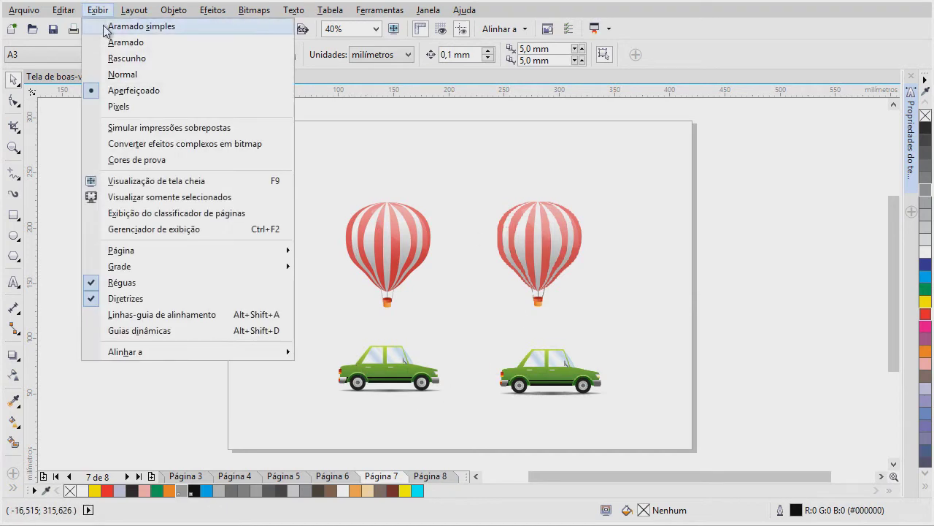
{"action": "left_click", "coordinate": [102, 27]}
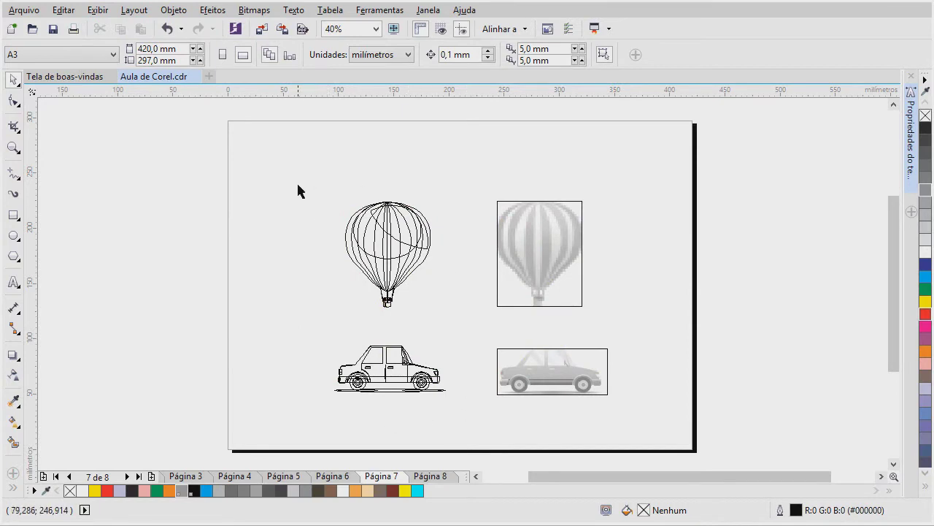
{"action": "left_click", "coordinate": [99, 11]}
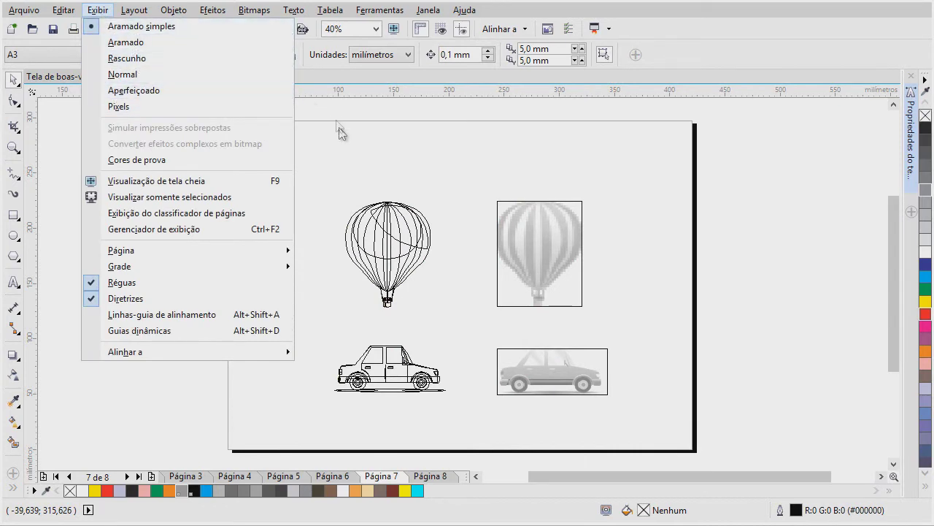
{"action": "left_click", "coordinate": [340, 131]}
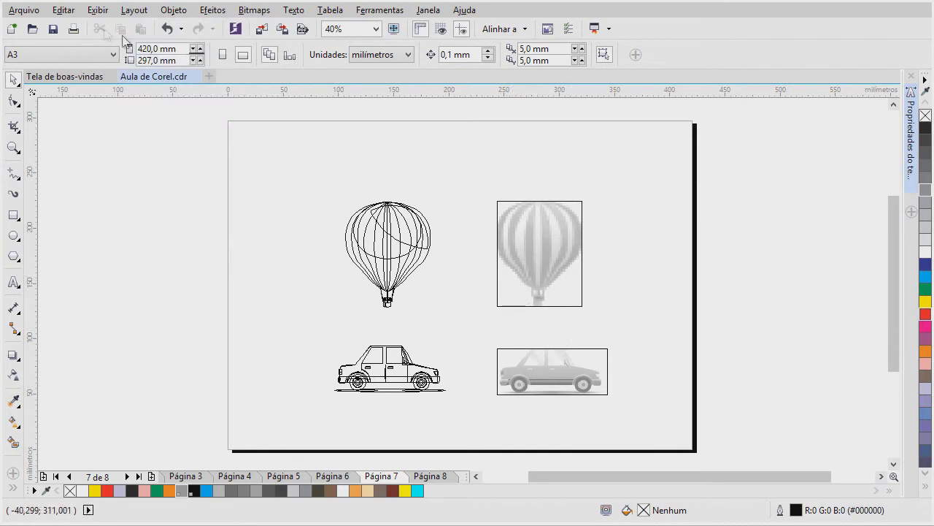
{"action": "left_click", "coordinate": [98, 10]}
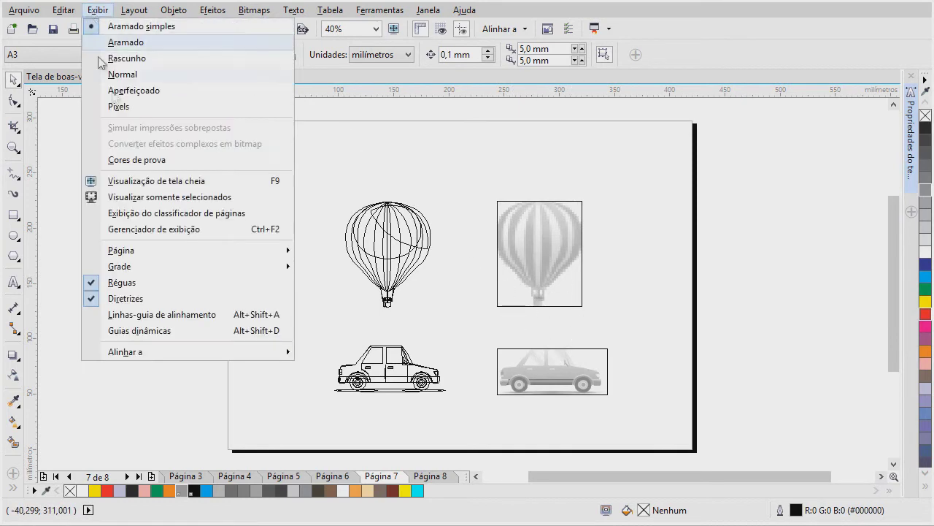
{"action": "left_click", "coordinate": [117, 90]}
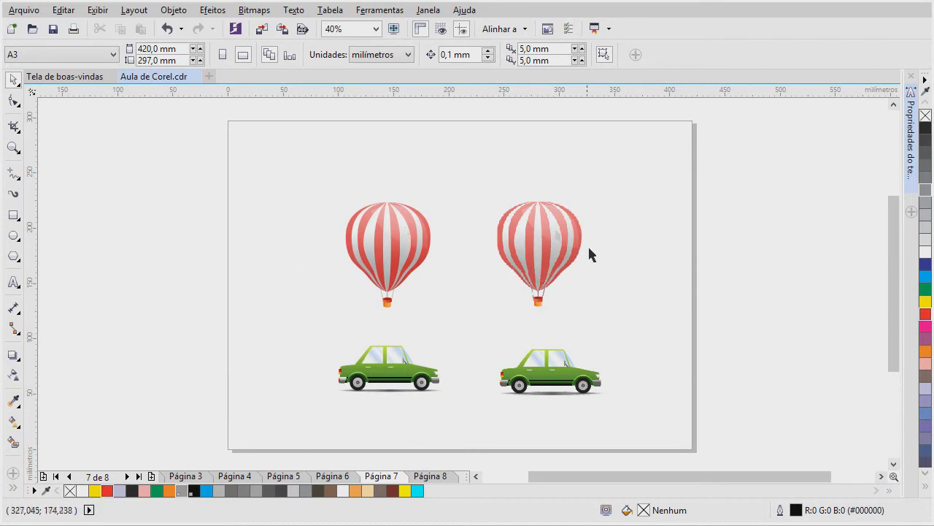
{"action": "left_click", "coordinate": [558, 284]}
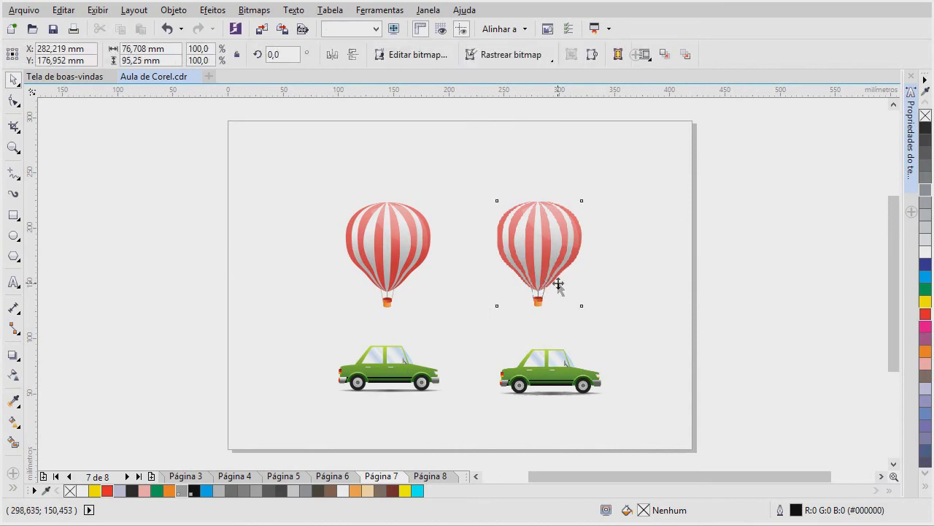
{"action": "scroll", "coordinate": [557, 285], "scroll_direction": "up", "scroll_amount": 10}
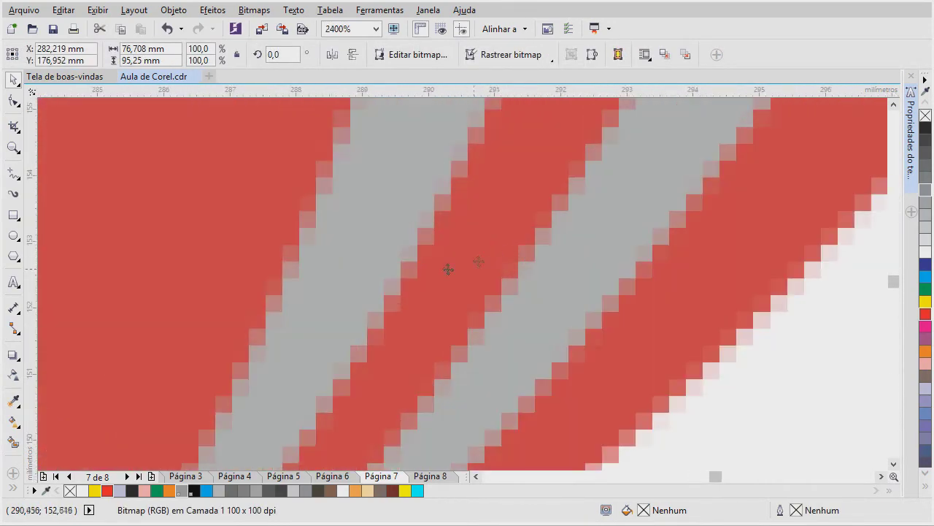
{"action": "scroll", "coordinate": [424, 273], "scroll_direction": "up", "scroll_amount": 4}
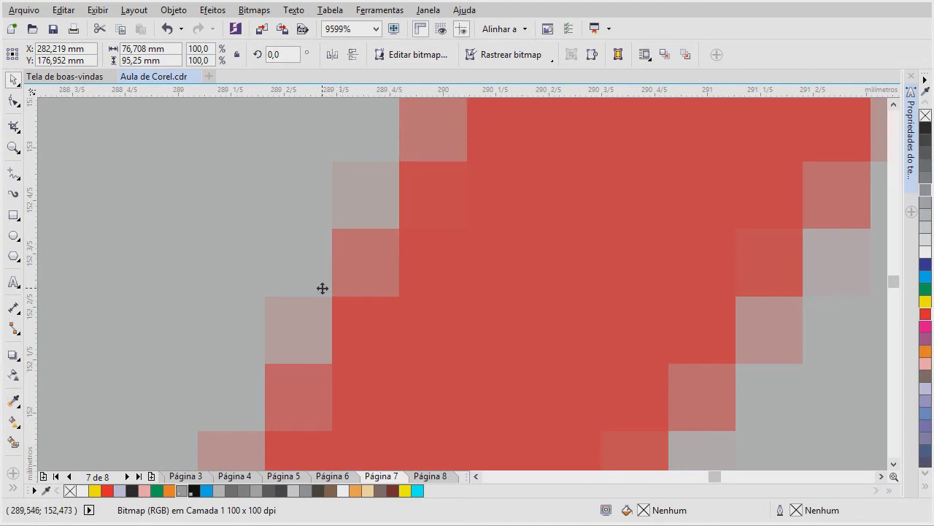
{"action": "scroll", "coordinate": [352, 270], "scroll_direction": "down", "scroll_amount": 4}
{"action": "scroll", "coordinate": [349, 271], "scroll_direction": "up", "scroll_amount": 4}
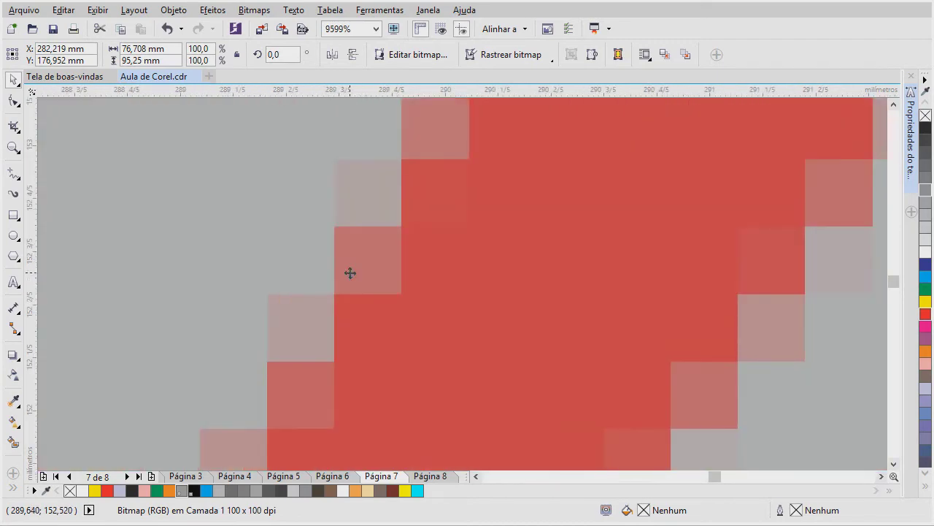
{"action": "scroll", "coordinate": [350, 273], "scroll_direction": "down", "scroll_amount": 8}
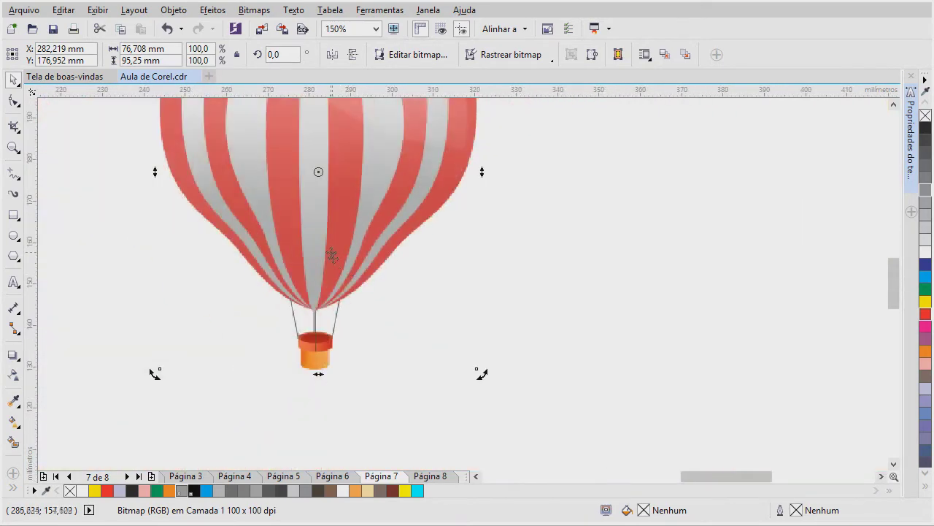
{"action": "scroll", "coordinate": [332, 255], "scroll_direction": "down", "scroll_amount": 1}
{"action": "scroll", "coordinate": [322, 273], "scroll_direction": "down", "scroll_amount": 1}
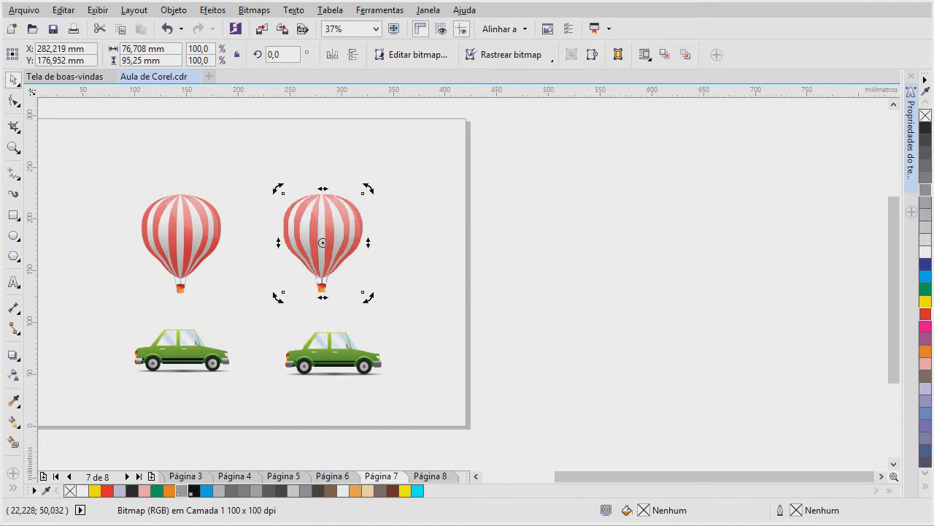
Select the left green car group (4 objects, 99,811 × 41,63 mm).
{"action": "left_click", "coordinate": [165, 361]}
{"action": "scroll", "coordinate": [165, 364], "scroll_direction": "up", "scroll_amount": 4}
{"action": "scroll", "coordinate": [164, 361], "scroll_direction": "up", "scroll_amount": 2}
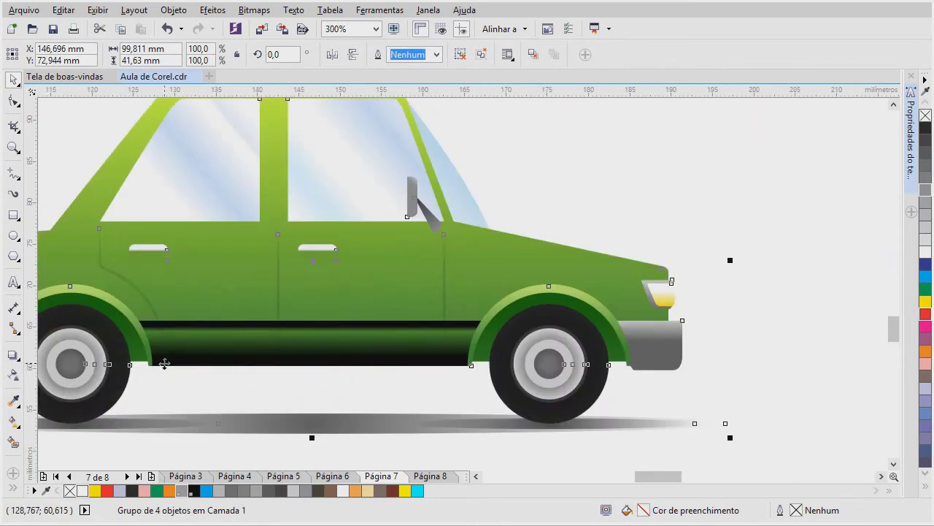
{"action": "scroll", "coordinate": [136, 374], "scroll_direction": "down", "scroll_amount": 4}
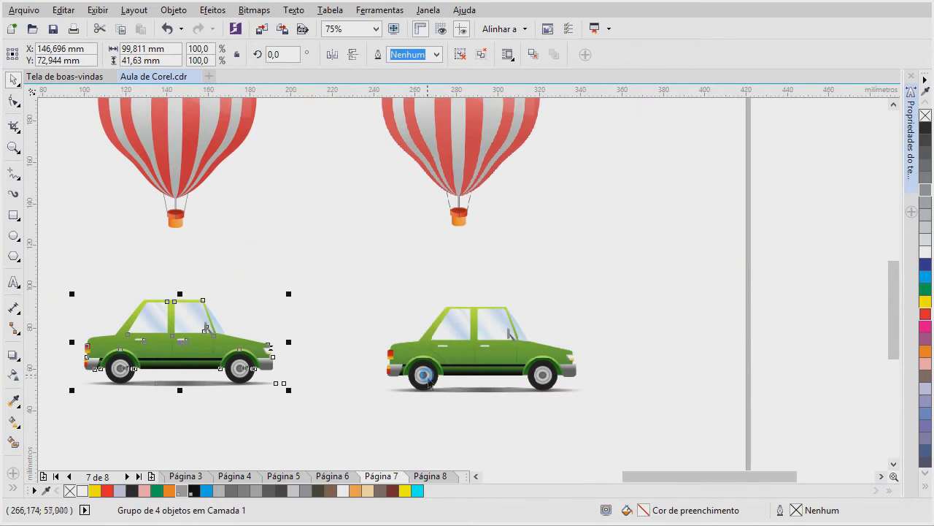
{"action": "scroll", "coordinate": [424, 378], "scroll_direction": "up", "scroll_amount": 12}
{"action": "scroll", "coordinate": [302, 379], "scroll_direction": "down", "scroll_amount": 1}
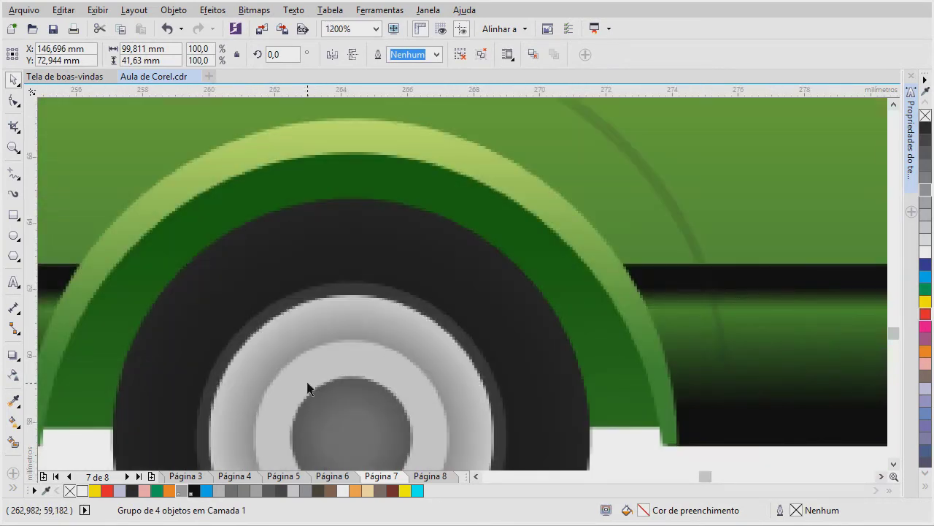
{"action": "scroll", "coordinate": [307, 387], "scroll_direction": "down", "scroll_amount": 1}
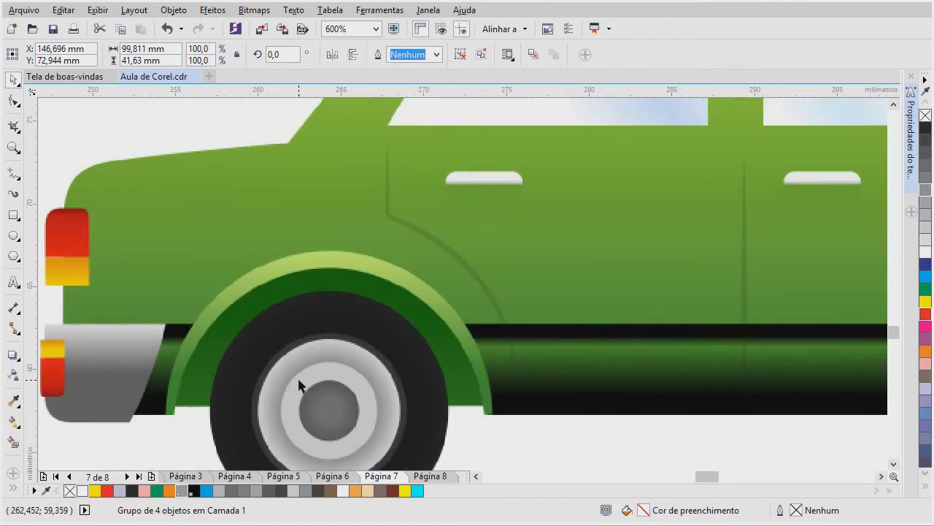
{"action": "scroll", "coordinate": [299, 379], "scroll_direction": "up", "scroll_amount": 4}
{"action": "scroll", "coordinate": [292, 374], "scroll_direction": "down", "scroll_amount": 2}
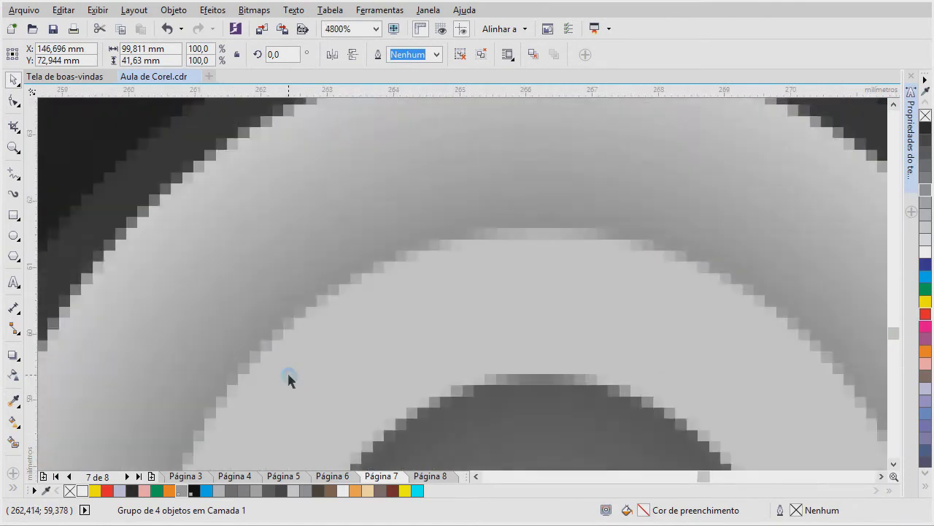
{"action": "scroll", "coordinate": [285, 369], "scroll_direction": "up", "scroll_amount": 1}
{"action": "scroll", "coordinate": [284, 370], "scroll_direction": "down", "scroll_amount": 7}
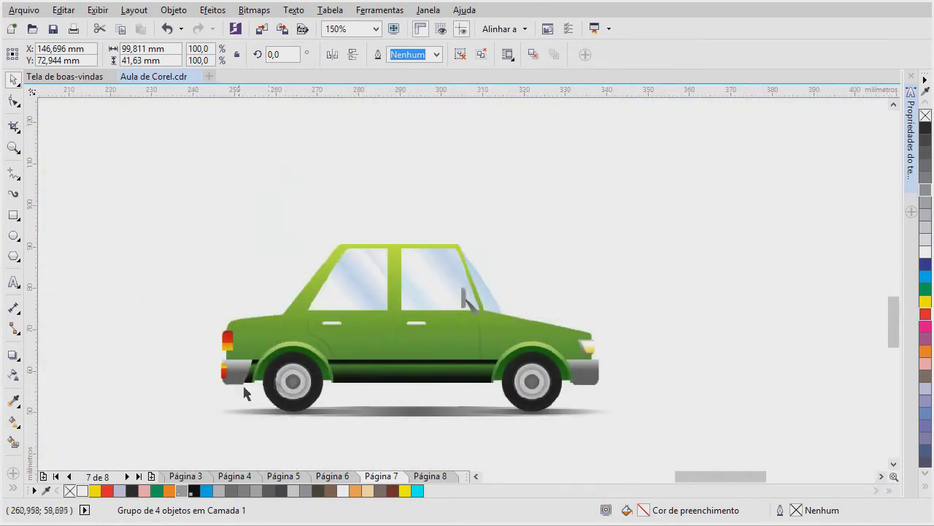
{"action": "scroll", "coordinate": [230, 404], "scroll_direction": "up", "scroll_amount": 3}
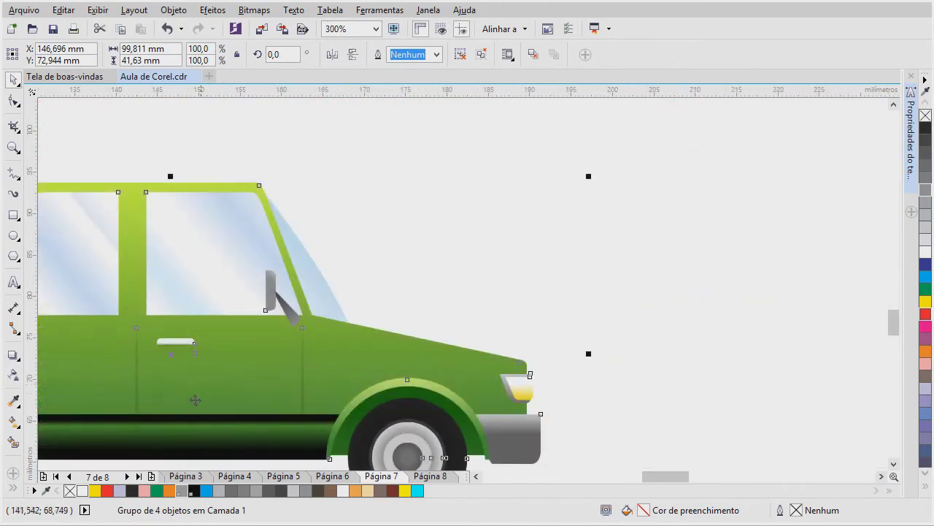
{"action": "scroll", "coordinate": [230, 405], "scroll_direction": "up", "scroll_amount": 3}
{"action": "scroll", "coordinate": [249, 403], "scroll_direction": "down", "scroll_amount": 4}
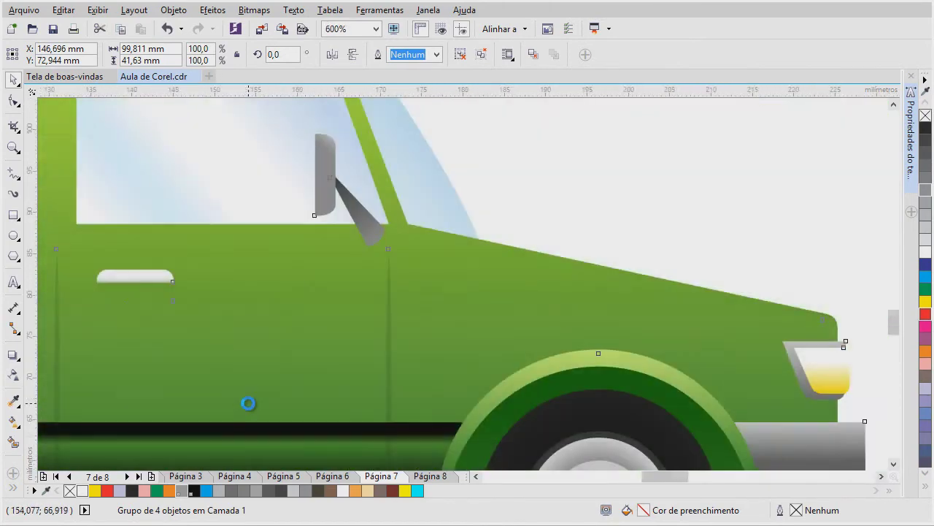
{"action": "scroll", "coordinate": [315, 412], "scroll_direction": "up", "scroll_amount": 4}
{"action": "scroll", "coordinate": [316, 412], "scroll_direction": "up", "scroll_amount": 1}
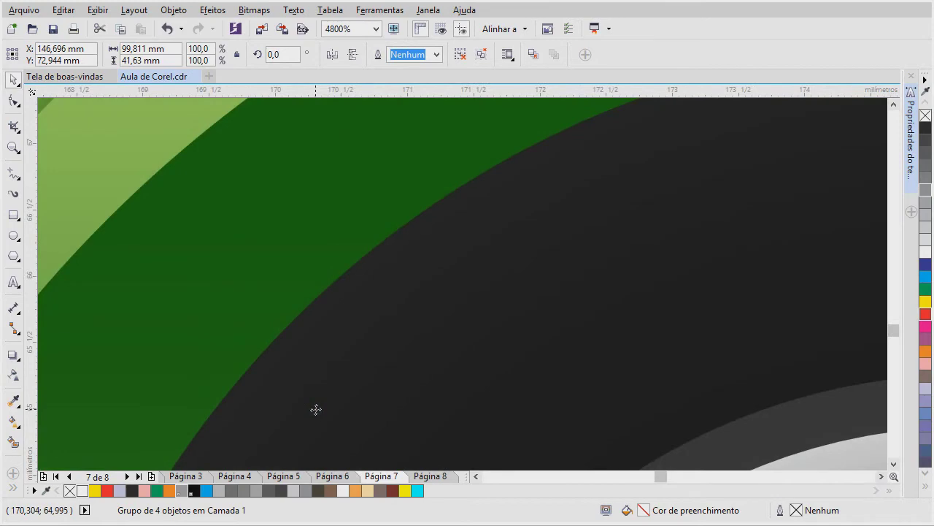
{"action": "scroll", "coordinate": [315, 410], "scroll_direction": "down", "scroll_amount": 6}
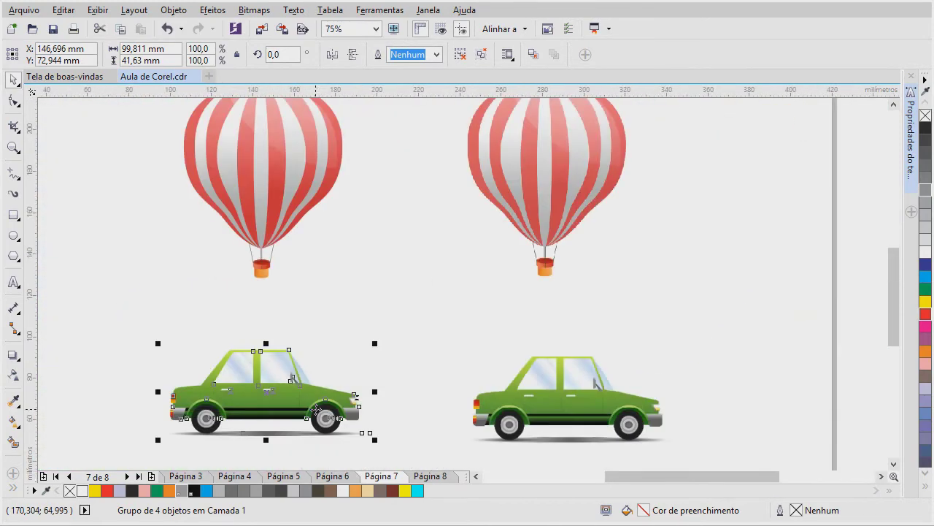
Scale the left car proportionally to about 158% (157,729 × 65,787 mm).
{"action": "left_click_drag", "start_coordinate": [158, 344], "coordinate": [48, 269]}
{"action": "scroll", "coordinate": [293, 400], "scroll_direction": "up", "scroll_amount": 4}
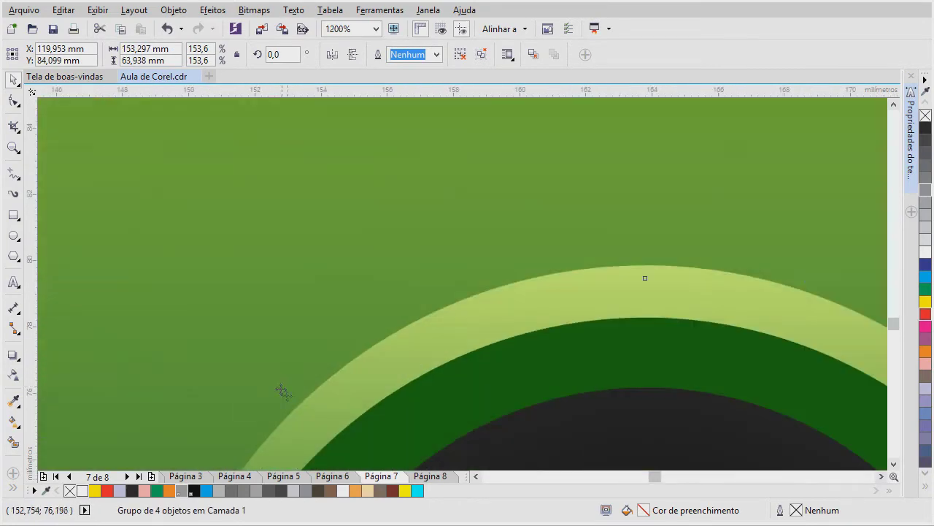
{"action": "scroll", "coordinate": [293, 400], "scroll_direction": "down", "scroll_amount": 4}
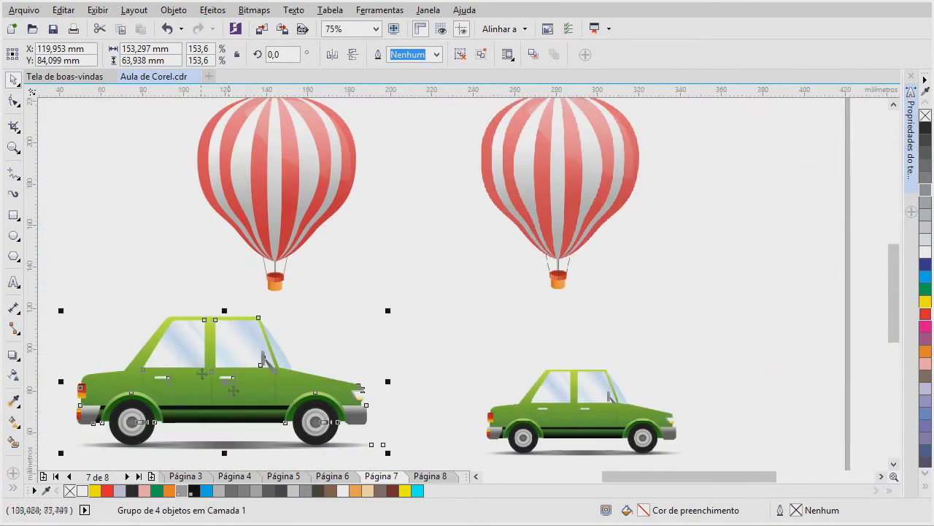
{"action": "left_click_drag", "start_coordinate": [61, 310], "coordinate": [51, 305]}
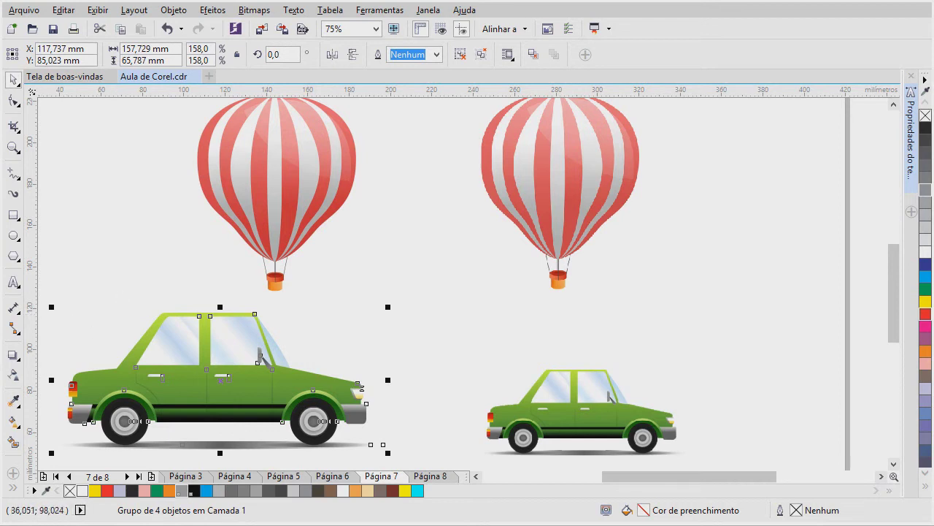
{"action": "left_click", "coordinate": [22, 184]}
Draw a 2-point diagonal line left of the balloons and nudge it slightly down-right.
{"action": "left_click", "coordinate": [91, 186]}
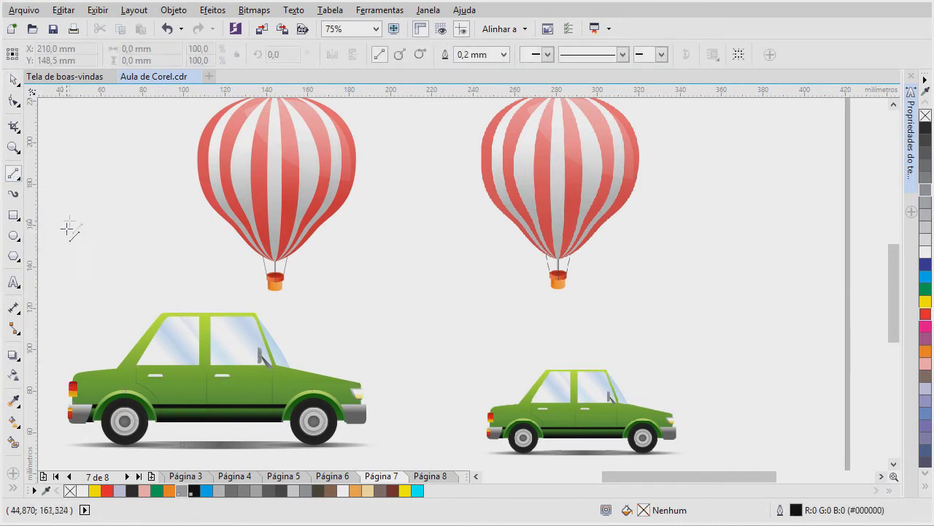
{"action": "left_click_drag", "start_coordinate": [56, 241], "coordinate": [151, 160]}
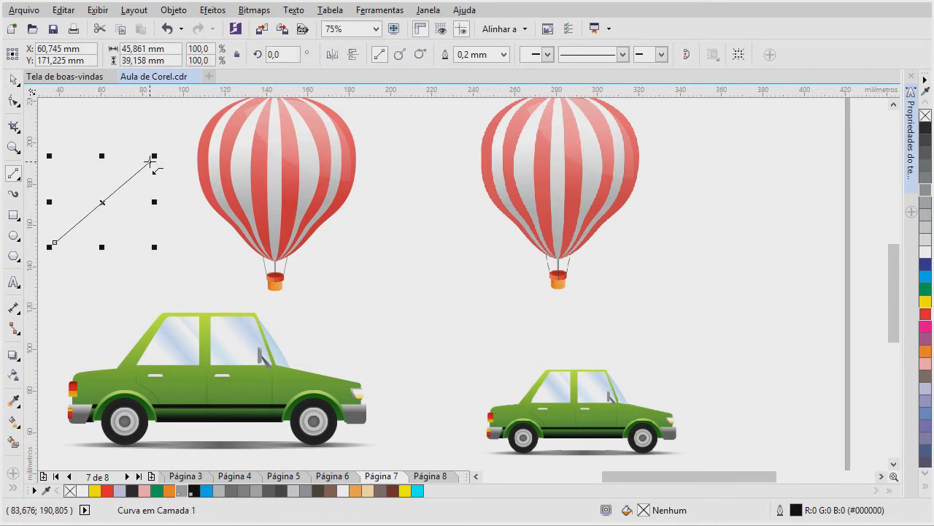
{"action": "left_click", "coordinate": [13, 79]}
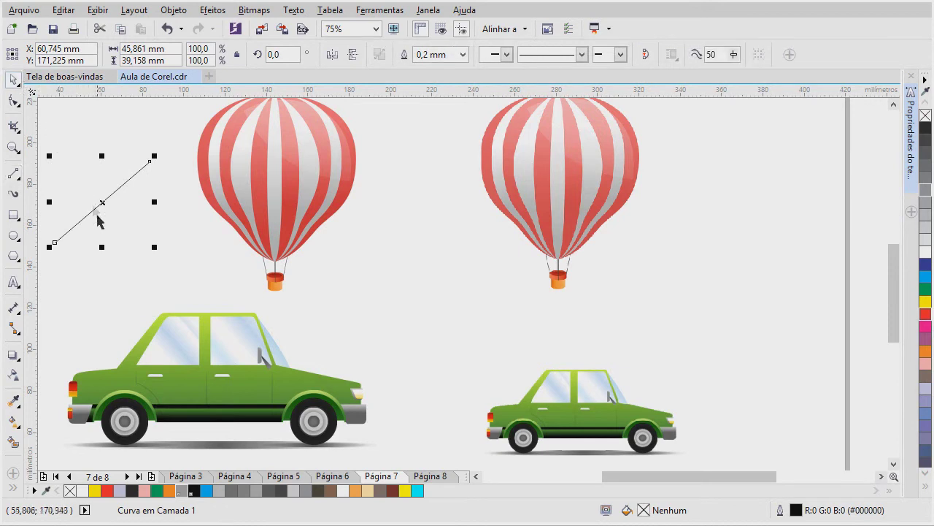
{"action": "left_click_drag", "start_coordinate": [102, 203], "coordinate": [113, 212]}
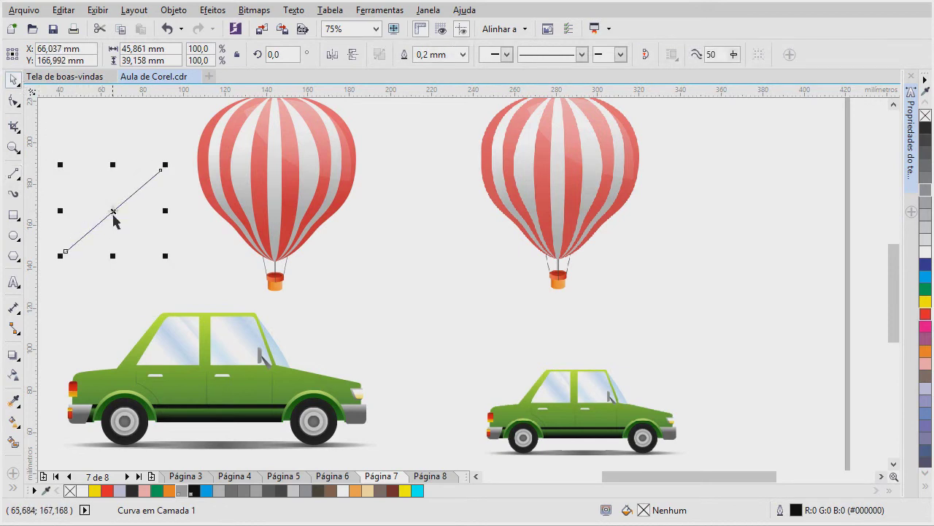
Reselect the line and scale it up to 130% (about 59,619 × 50,906 mm).
{"action": "left_click", "coordinate": [49, 278]}
{"action": "left_click", "coordinate": [73, 246]}
{"action": "left_click_drag", "start_coordinate": [167, 165], "coordinate": [194, 139]}
Rotate the diagonal line to about 283.5° so it slopes down-right, then nudge it into position.
{"action": "left_click", "coordinate": [130, 197]}
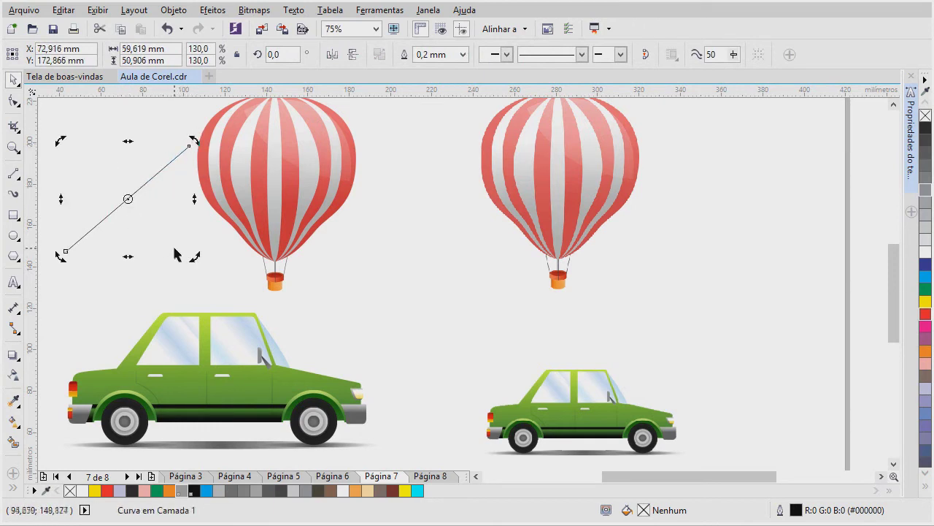
{"action": "left_click_drag", "start_coordinate": [192, 258], "coordinate": [98, 257]}
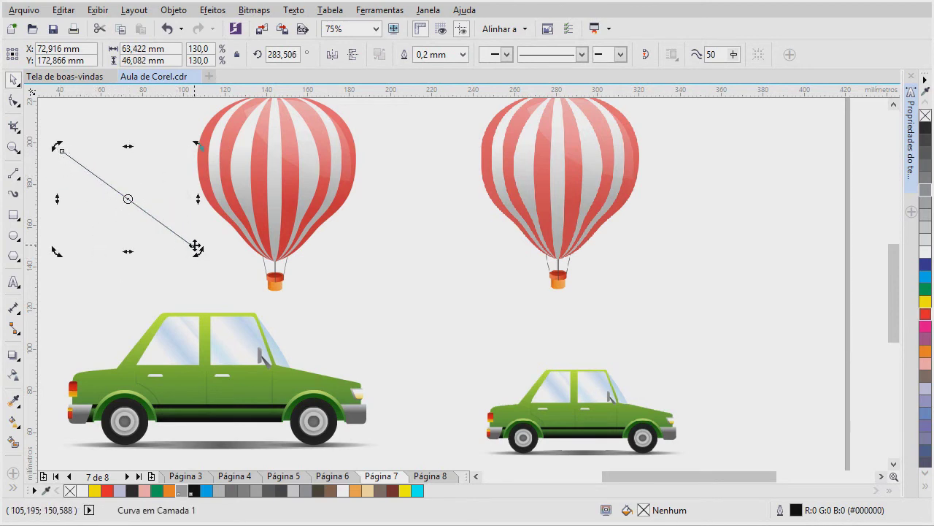
{"action": "left_click", "coordinate": [78, 132]}
{"action": "left_click", "coordinate": [63, 151]}
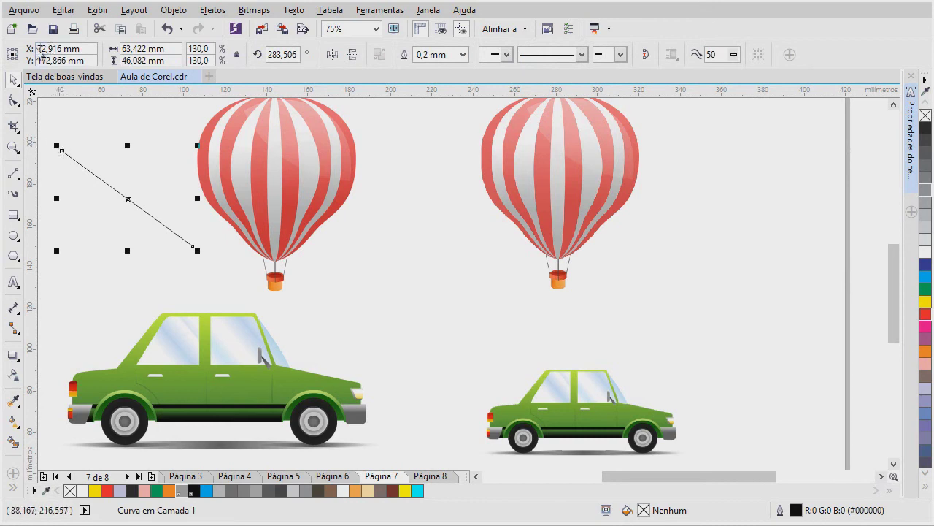
{"action": "left_click_drag", "start_coordinate": [61, 150], "coordinate": [65, 125]}
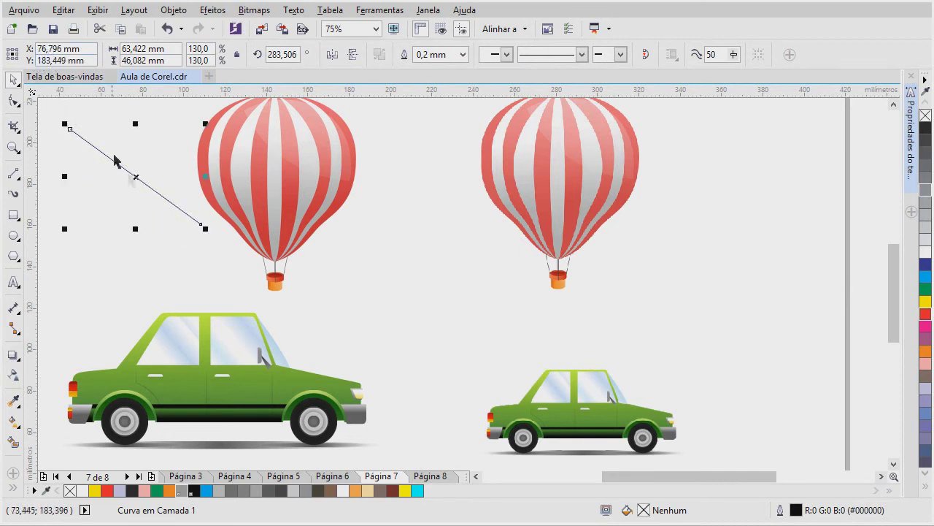
{"action": "key", "text": "Left"}
{"action": "key", "text": "Left"}
{"action": "key", "text": "Down"}
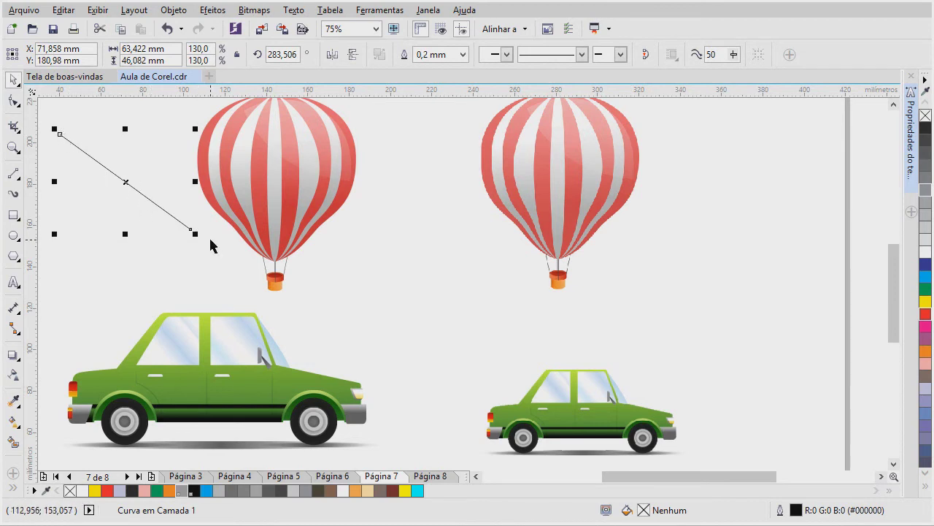
Select the green car group, shift it right, and shrink it to about 70.4%.
{"action": "left_click", "coordinate": [196, 365]}
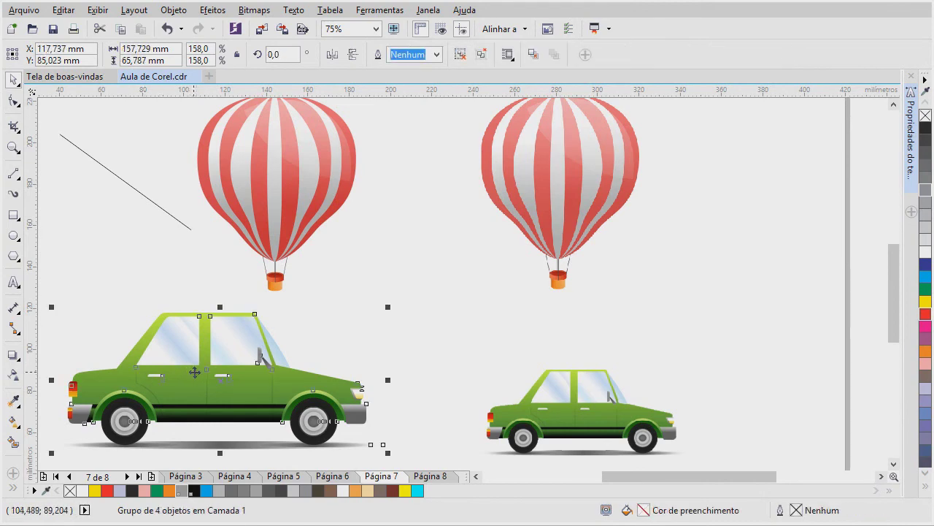
{"action": "left_click_drag", "start_coordinate": [195, 370], "coordinate": [243, 396]}
{"action": "scroll", "coordinate": [263, 365], "scroll_direction": "down", "scroll_amount": 1}
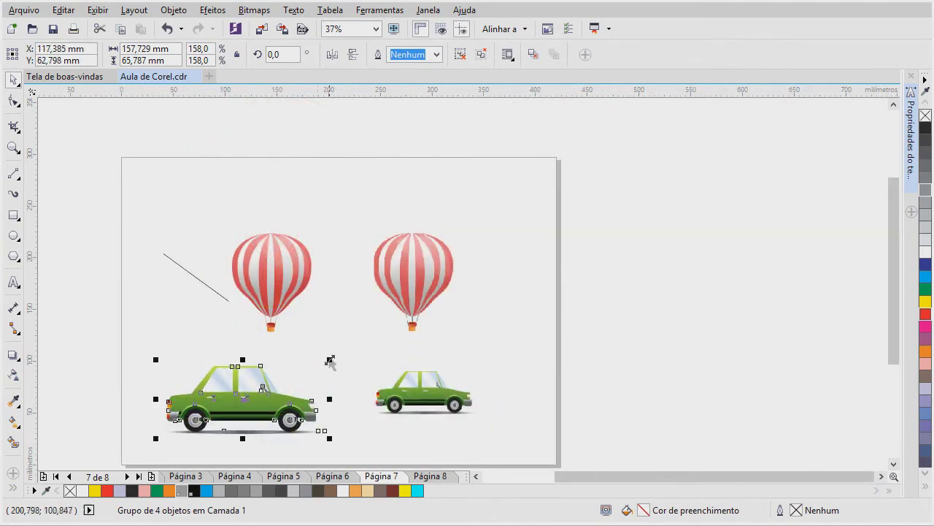
{"action": "left_click_drag", "start_coordinate": [330, 359], "coordinate": [239, 398]}
{"action": "scroll", "coordinate": [207, 429], "scroll_direction": "up", "scroll_amount": 5}
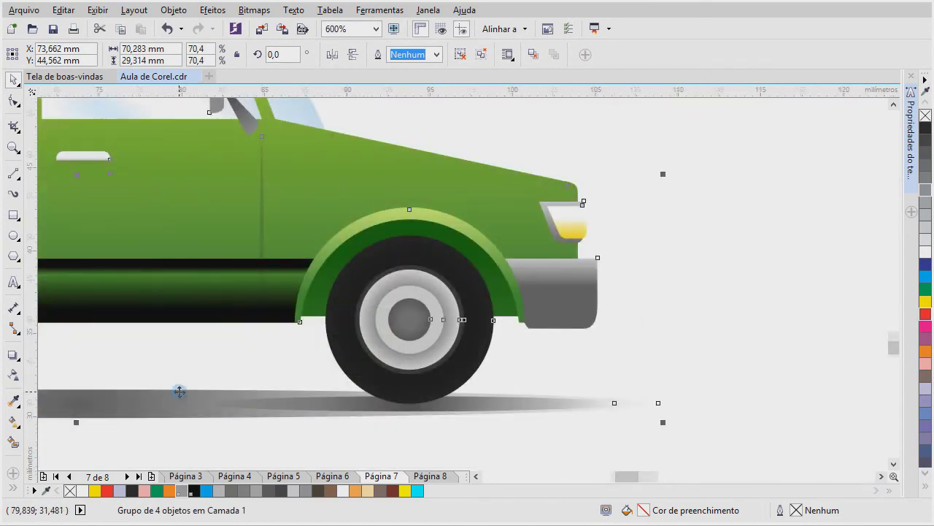
{"action": "scroll", "coordinate": [180, 390], "scroll_direction": "down", "scroll_amount": 2}
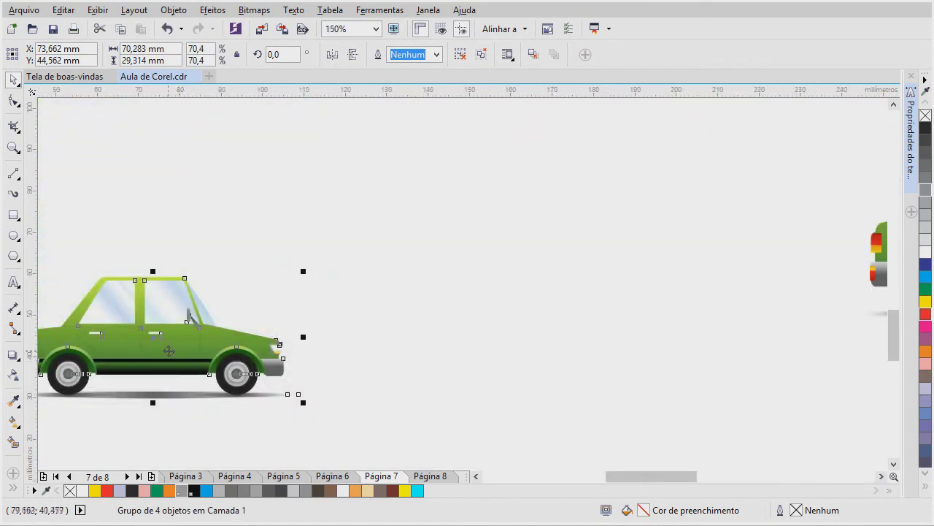
Tilt the car about 2°, undo a trial skew, and move it about 27 mm right.
{"action": "left_click", "coordinate": [172, 349]}
{"action": "left_click_drag", "start_coordinate": [304, 271], "coordinate": [227, 307]}
{"action": "left_click", "coordinate": [172, 349]}
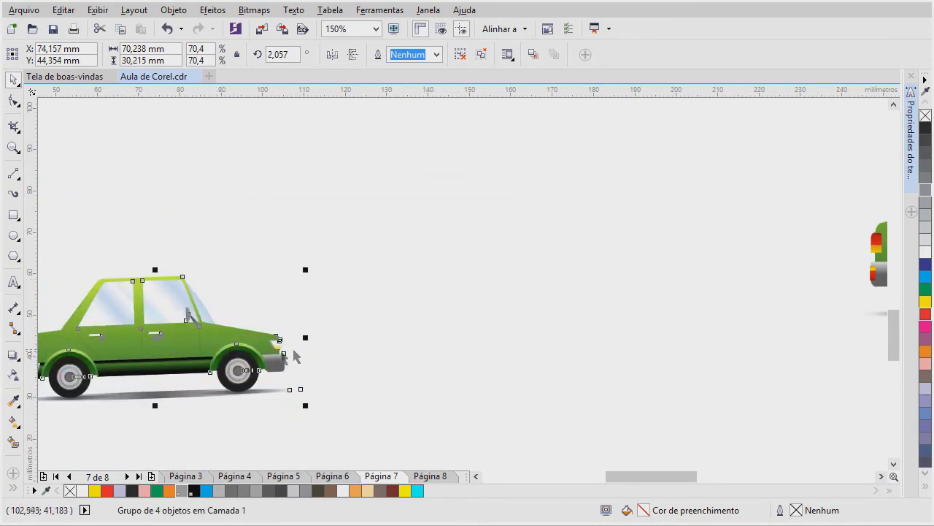
{"action": "left_click", "coordinate": [162, 340]}
{"action": "left_click_drag", "start_coordinate": [306, 338], "coordinate": [300, 182]}
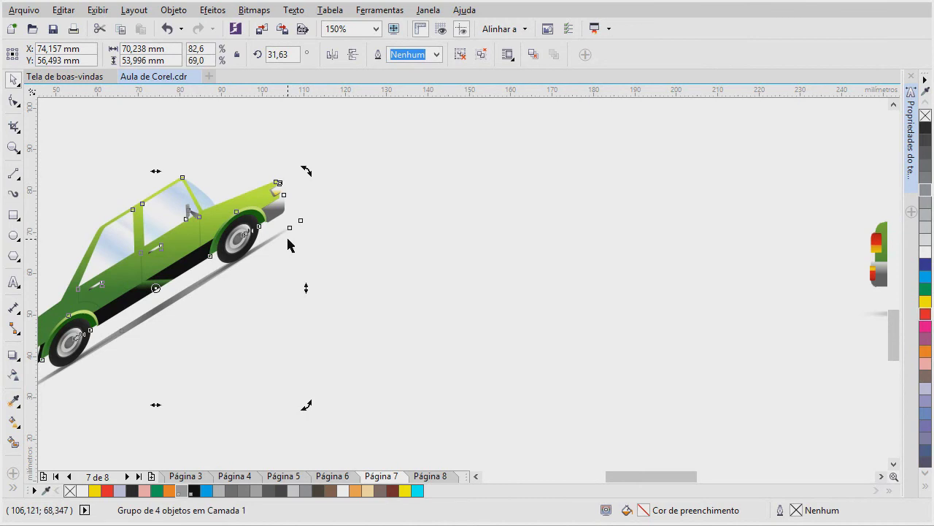
{"action": "key", "text": "ctrl+z"}
{"action": "left_click_drag", "start_coordinate": [187, 346], "coordinate": [298, 348]}
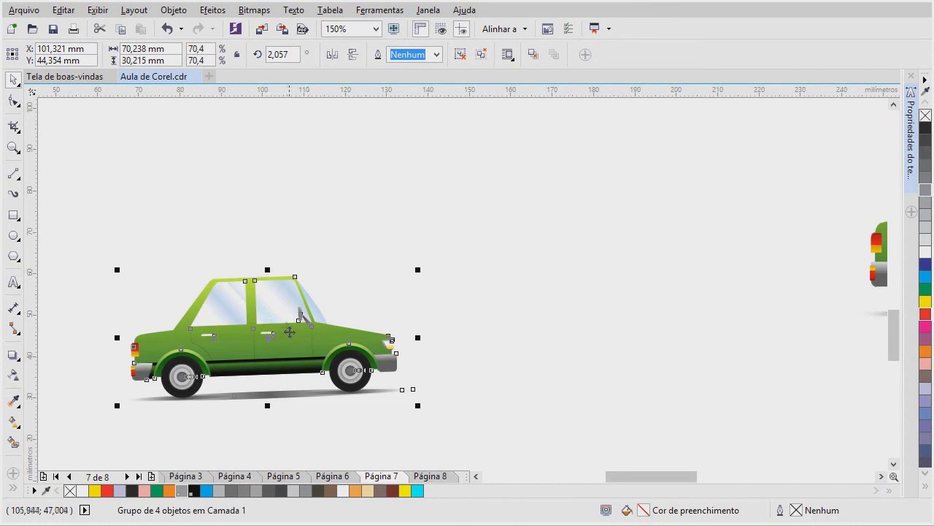
{"action": "left_click", "coordinate": [97, 10]}
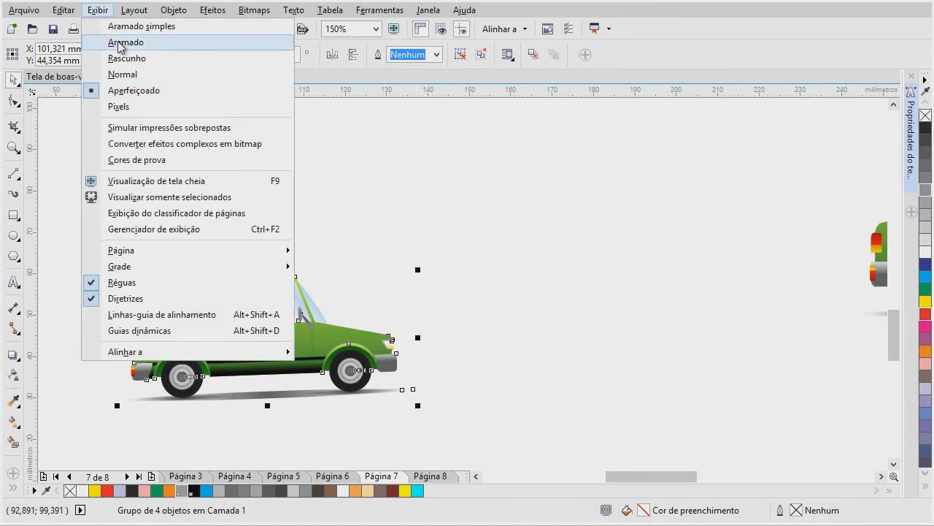
{"action": "left_click", "coordinate": [121, 26]}
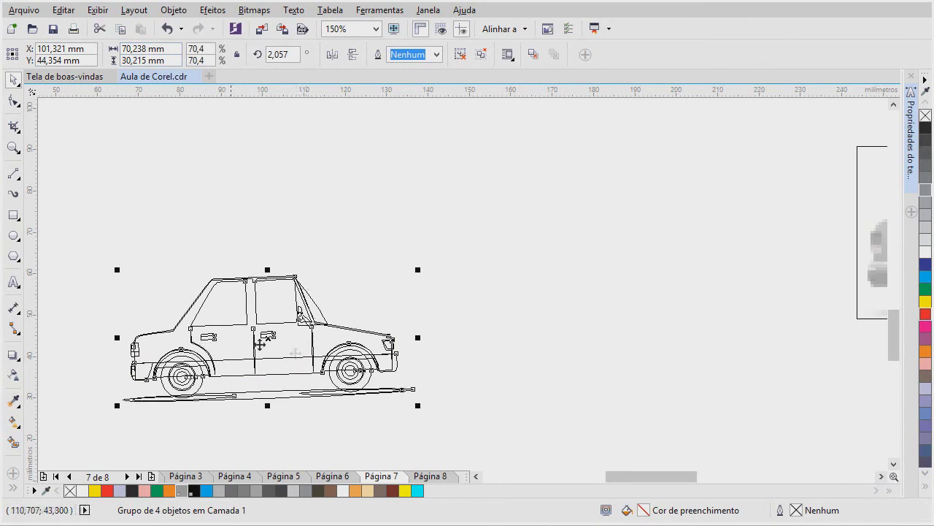
{"action": "left_click", "coordinate": [97, 10]}
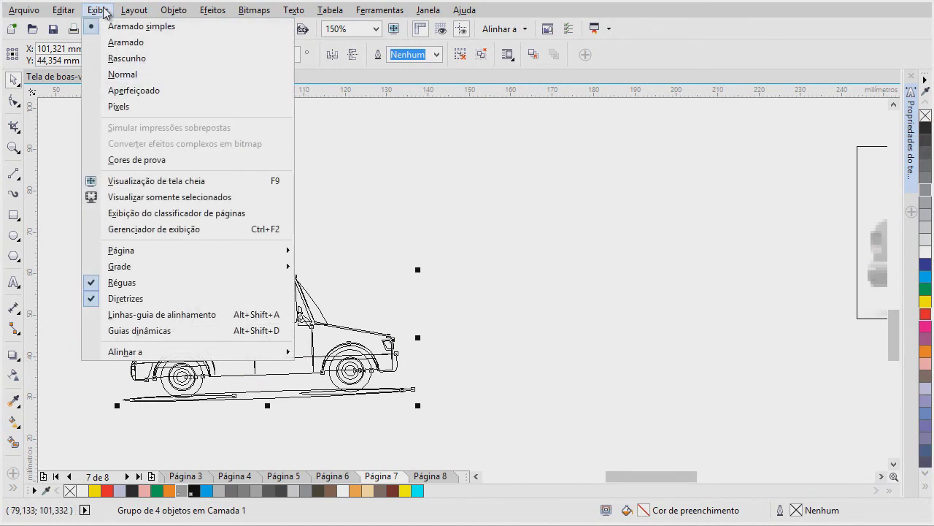
{"action": "left_click", "coordinate": [124, 90]}
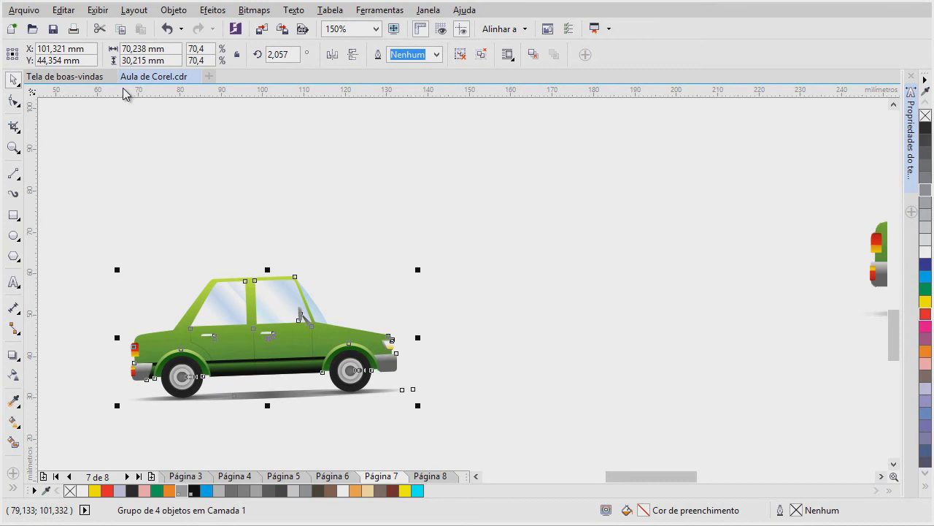
Browse the welcome screen's Começar page, then return to the Aula de Corel.cdr drawing.
{"action": "left_click", "coordinate": [68, 78]}
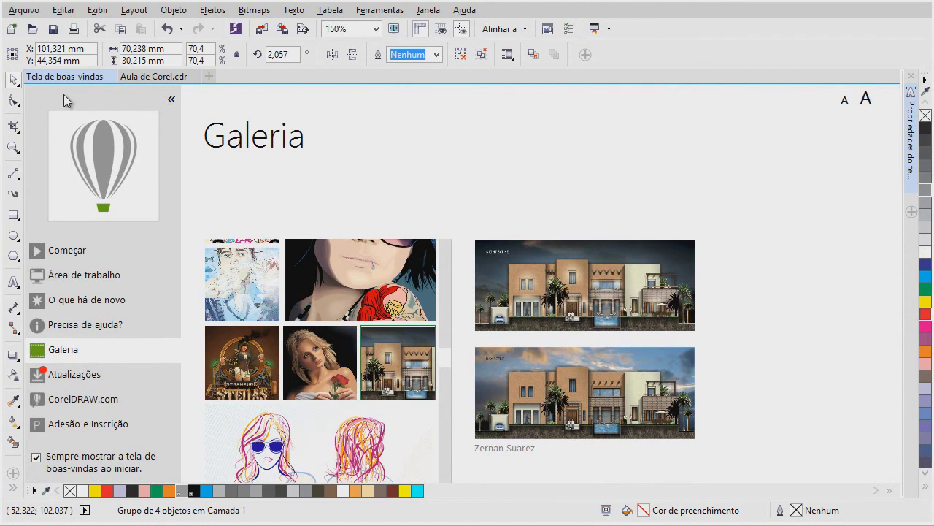
{"action": "left_click", "coordinate": [172, 100]}
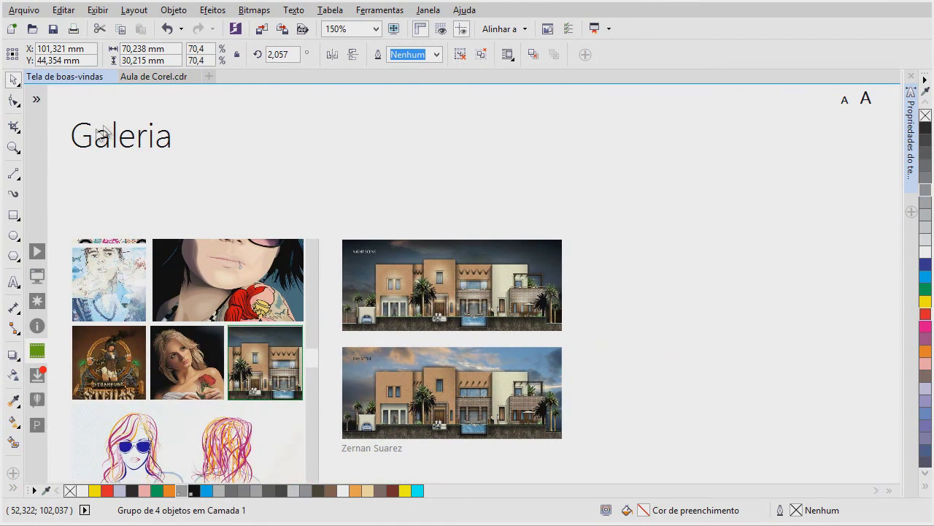
{"action": "left_click", "coordinate": [37, 102]}
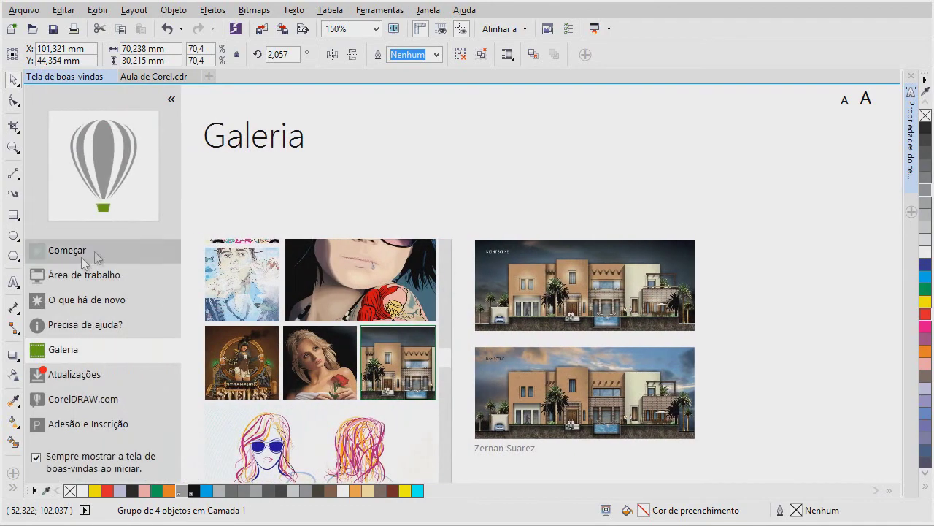
{"action": "left_click", "coordinate": [81, 256]}
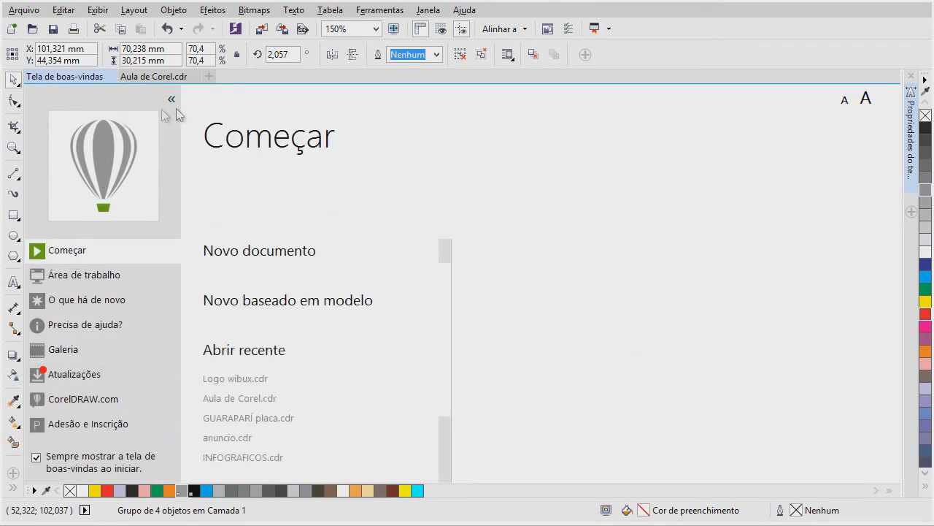
{"action": "left_click", "coordinate": [172, 102]}
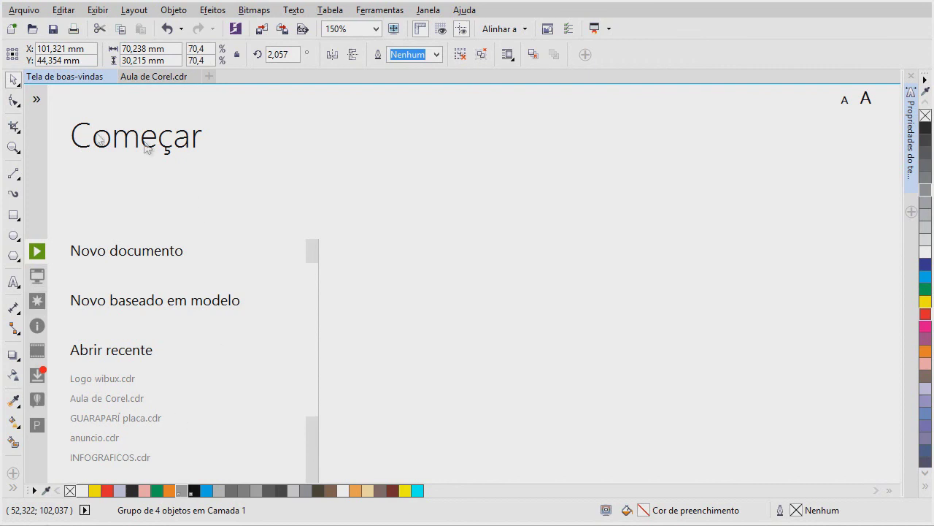
{"action": "left_click", "coordinate": [36, 100]}
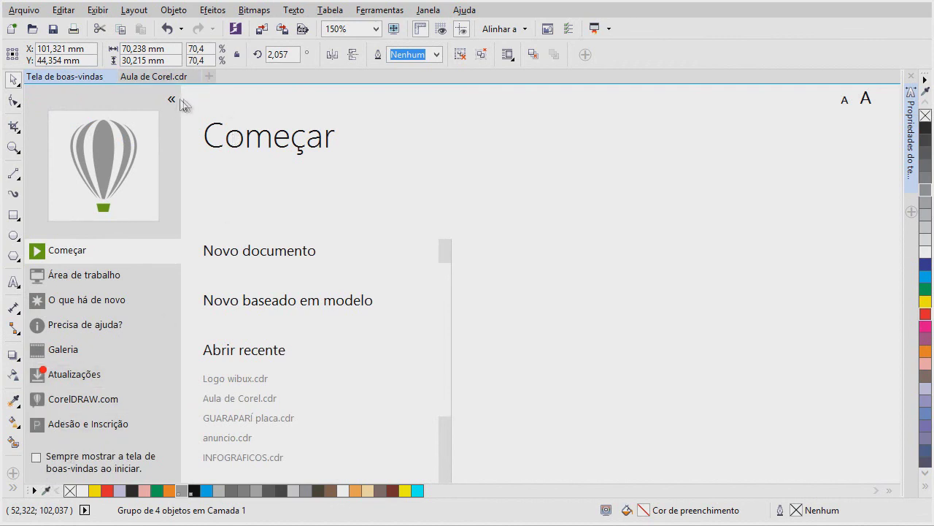
{"action": "left_click", "coordinate": [171, 102]}
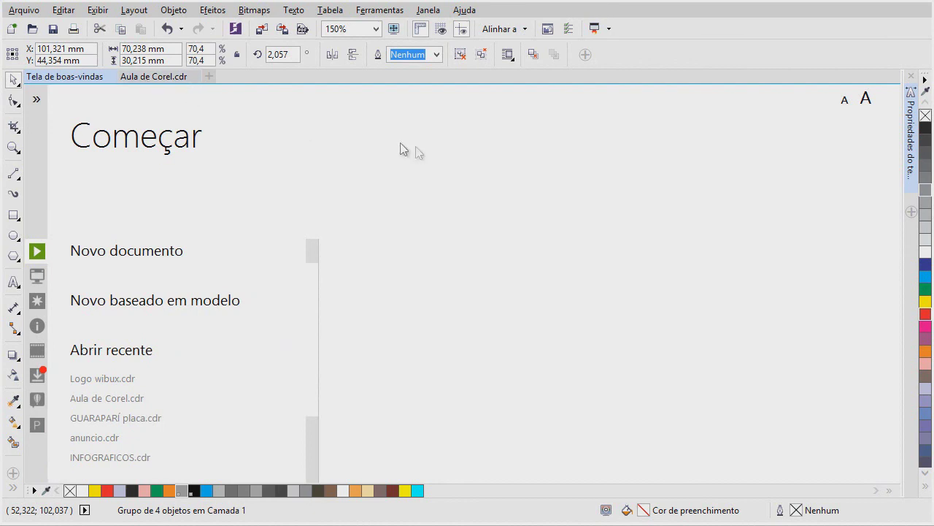
{"action": "left_click", "coordinate": [163, 78]}
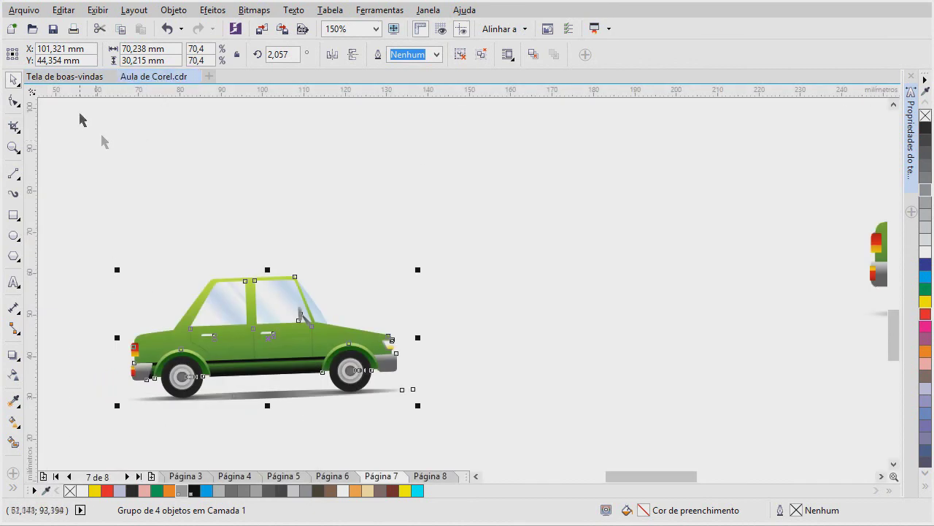
Close the welcome screen tab and reopen it through Ajuda > Tela de Boas-vindas.
{"action": "left_click", "coordinate": [81, 80]}
{"action": "left_click", "coordinate": [109, 76]}
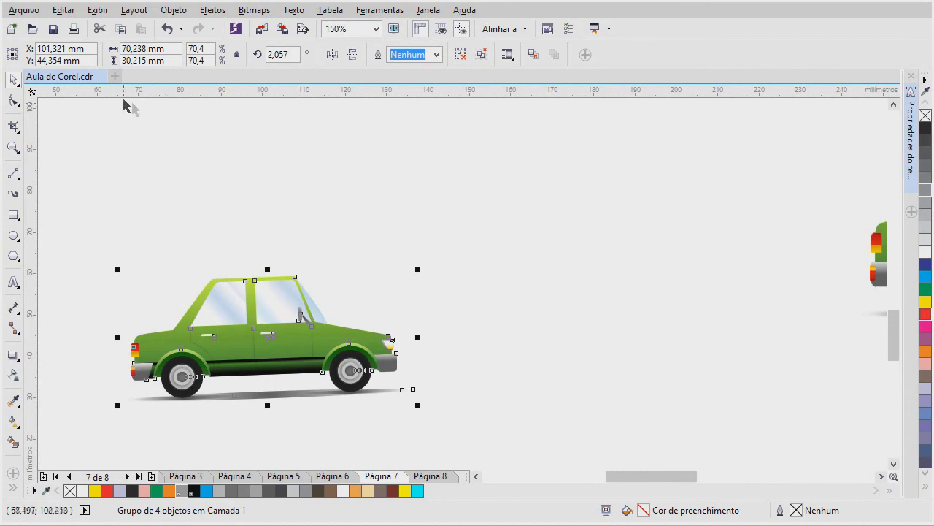
{"action": "left_click", "coordinate": [463, 10]}
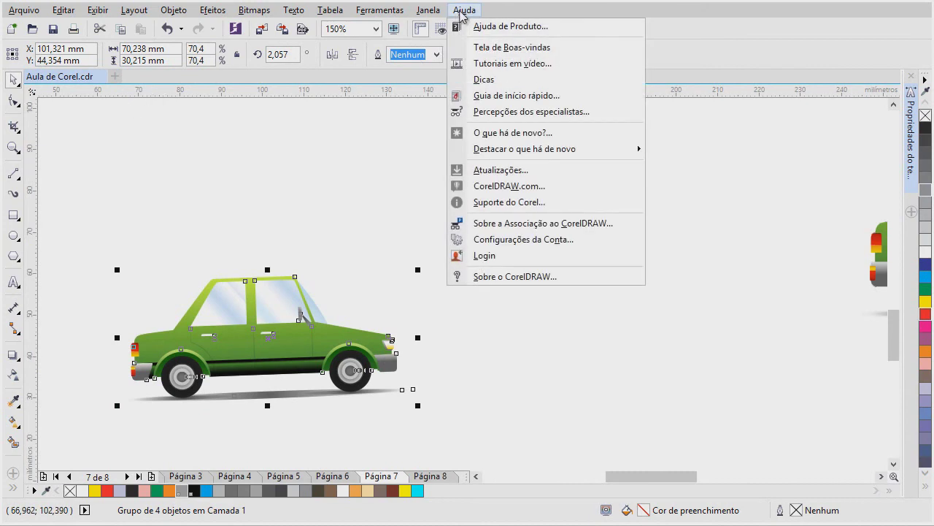
{"action": "left_click", "coordinate": [480, 45]}
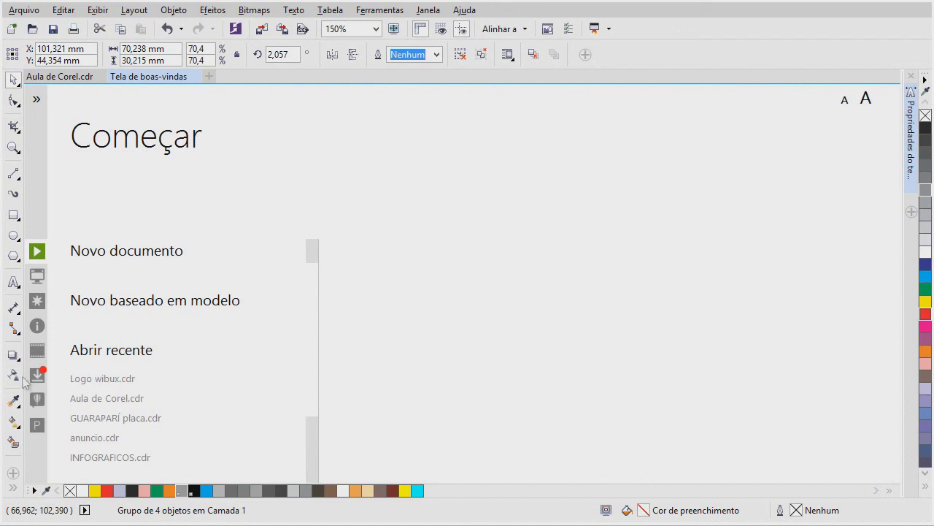
Dismiss the Arquivo menu unused and start a new document with Ctrl+N.
{"action": "mouse_move", "coordinate": [97, 257]}
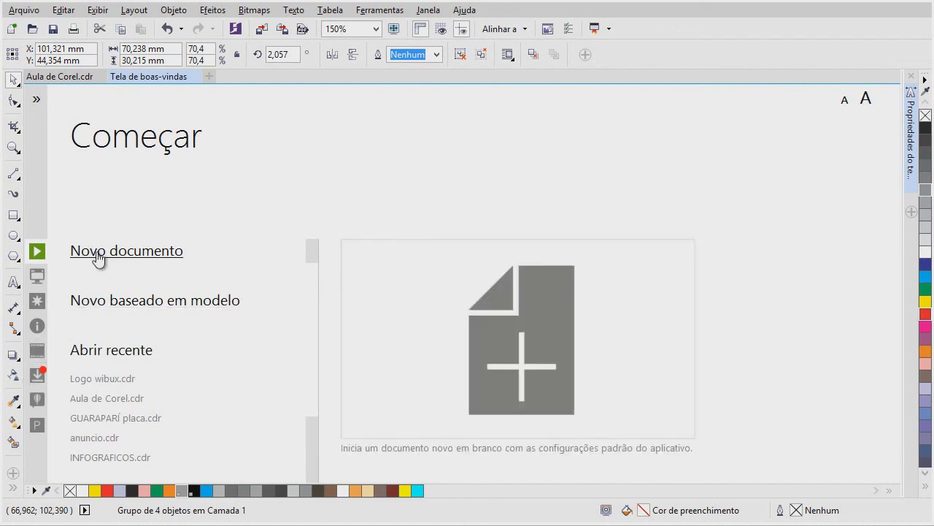
{"action": "left_click", "coordinate": [20, 11]}
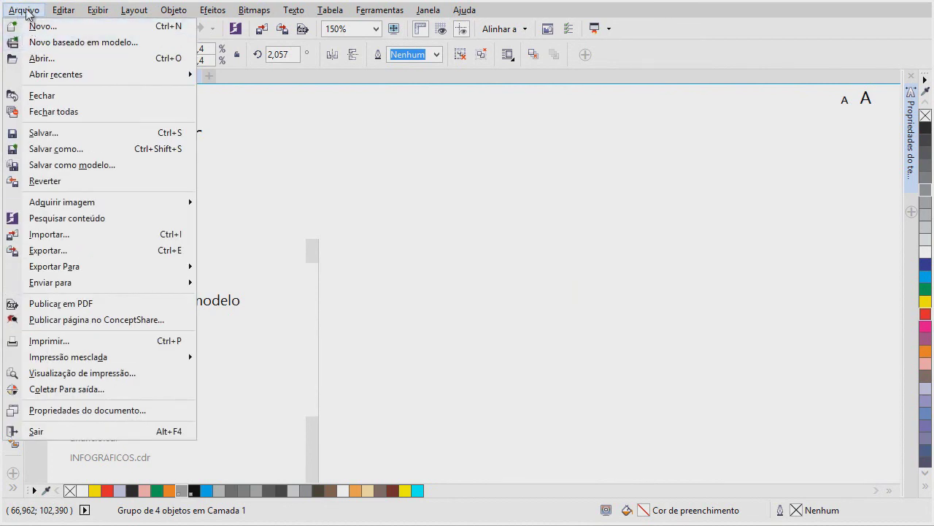
{"action": "left_click", "coordinate": [31, 11]}
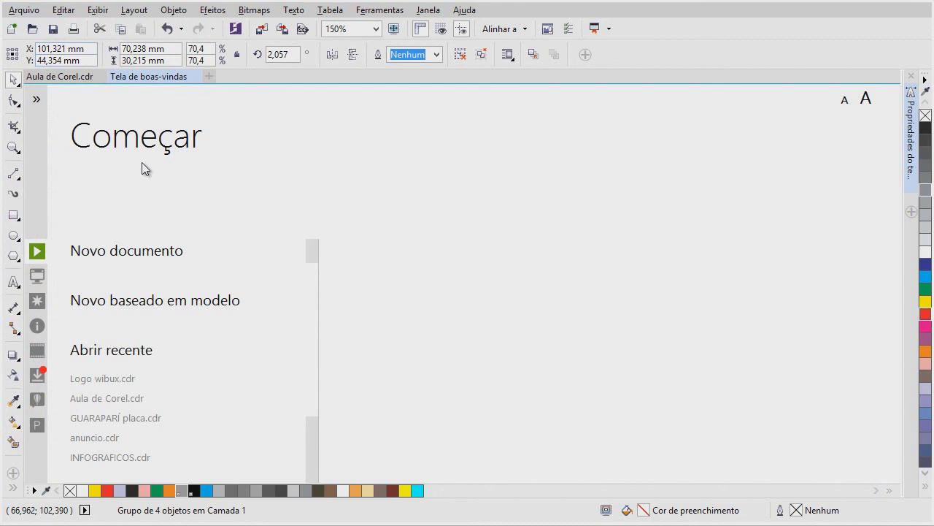
{"action": "key", "text": "ctrl+n"}
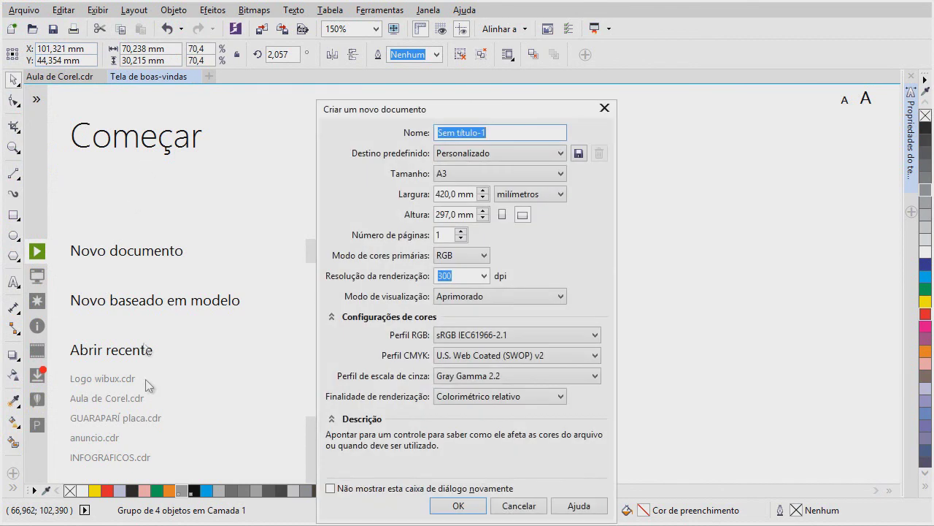